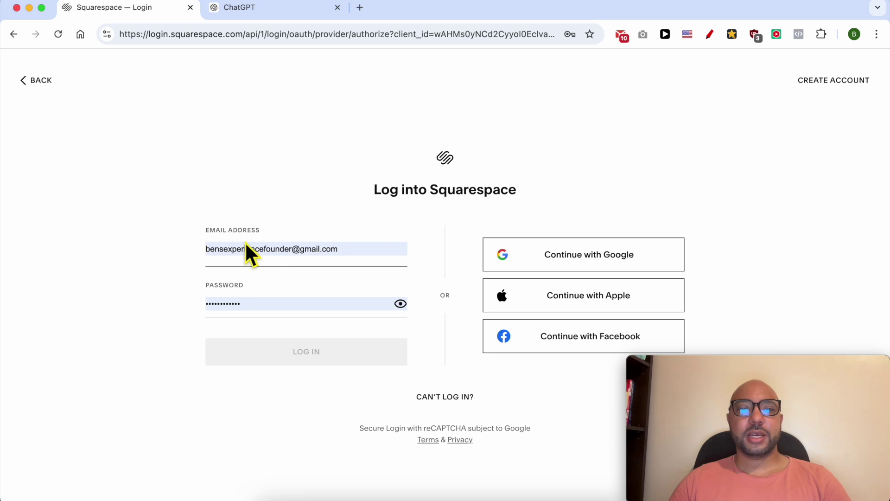
Step: Log into Squarespace with the filled-in credentials and open the Pages list of the Pine Retaurant2 website
left_click(285, 353)
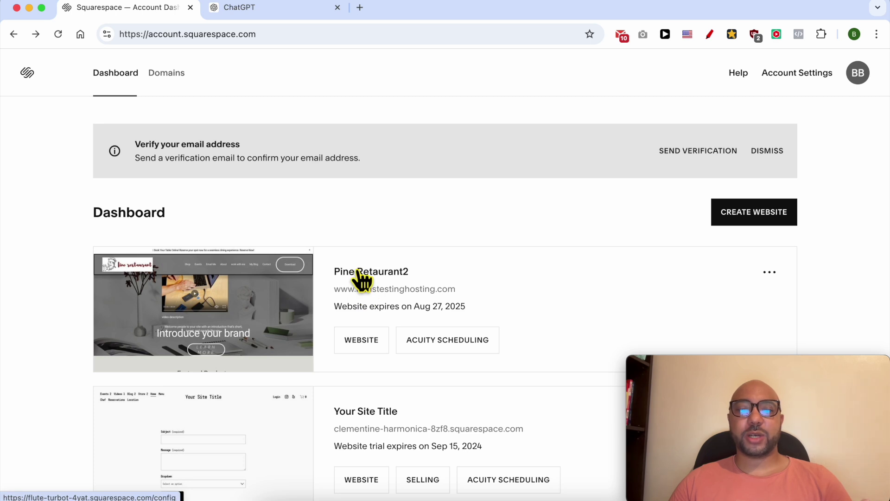
left_click(357, 340)
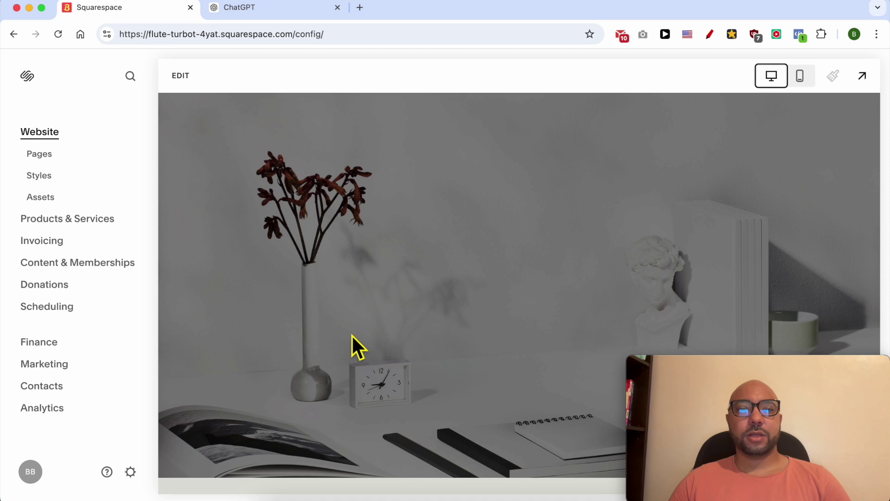
left_click(39, 155)
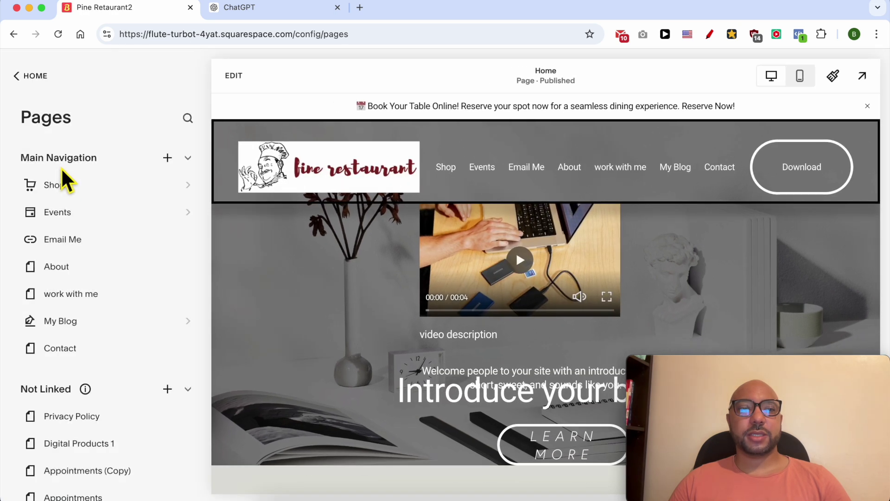
Step: Look at the existing Shop store page and the page types available for adding to Main Navigation
left_click(68, 186)
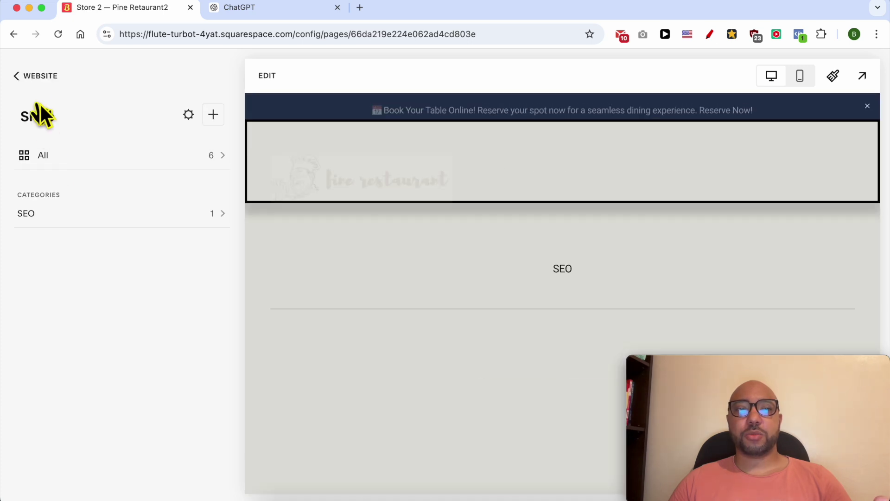
left_click(34, 78)
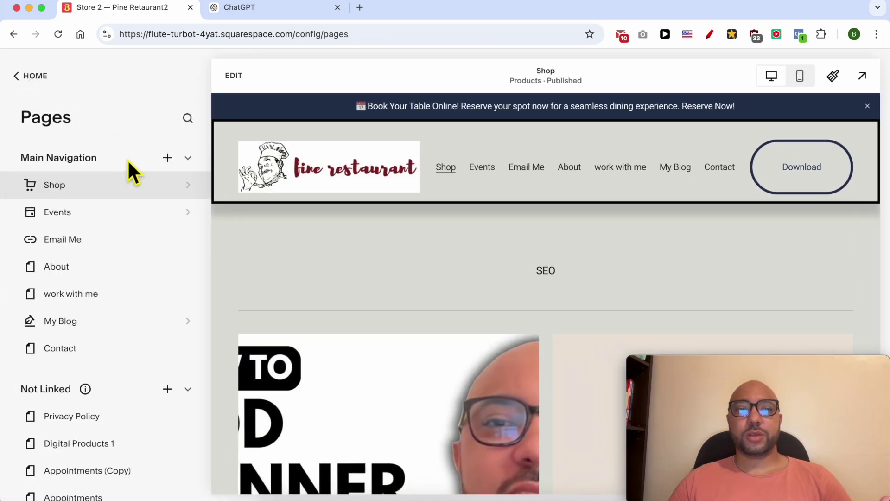
left_click(167, 158)
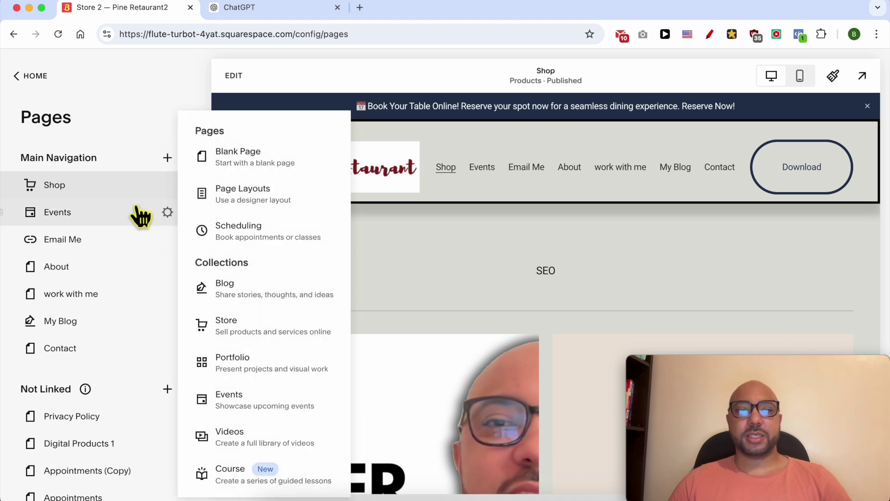
left_click(115, 153)
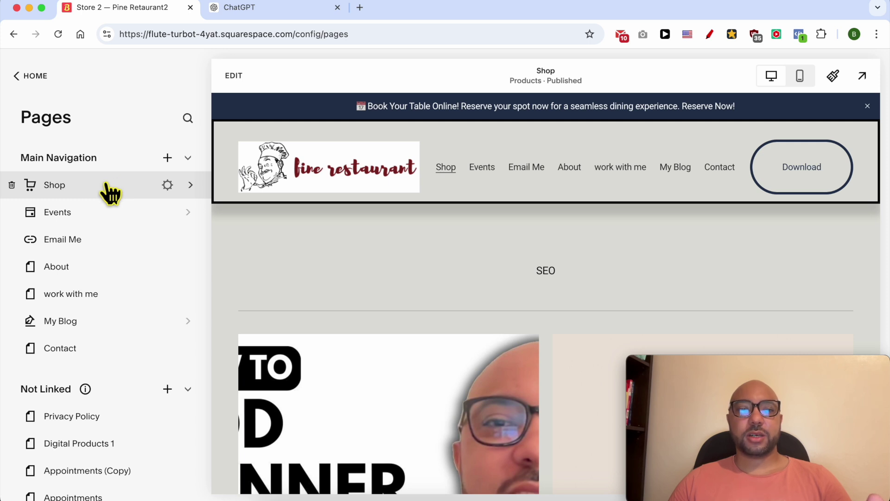
Step: Start a new product of type Download in the Shop store page
left_click(106, 185)
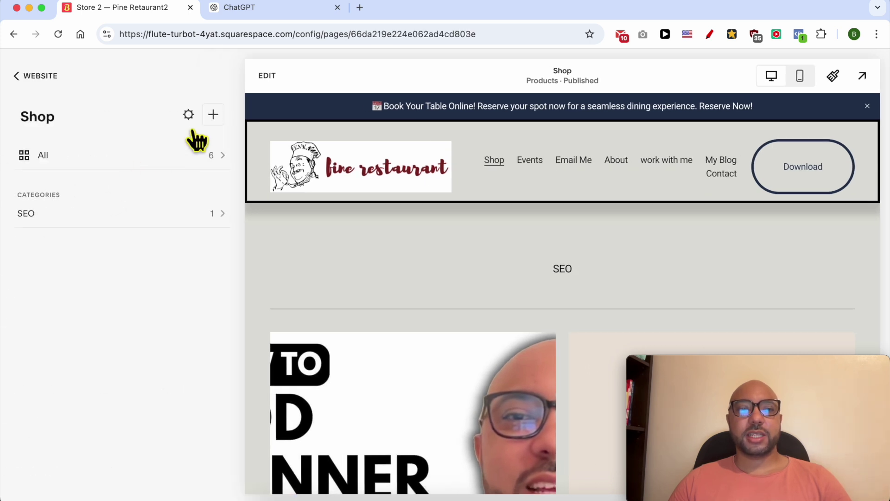
left_click(213, 116)
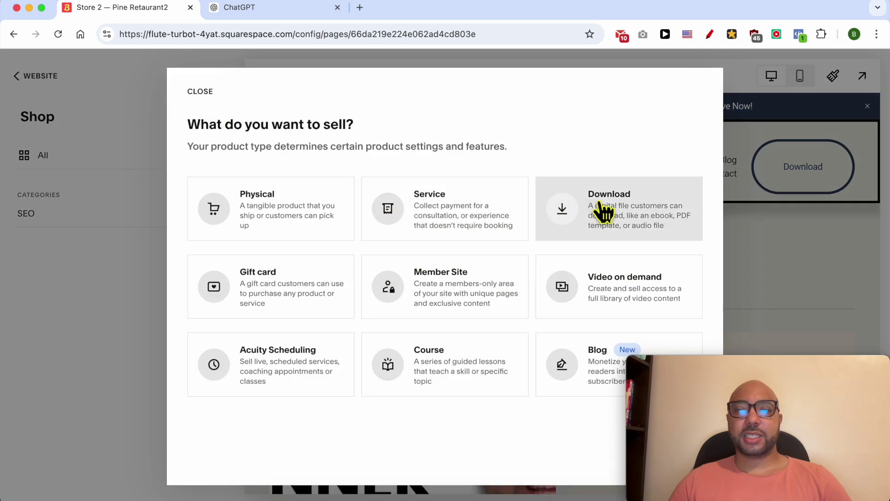
left_click(621, 210)
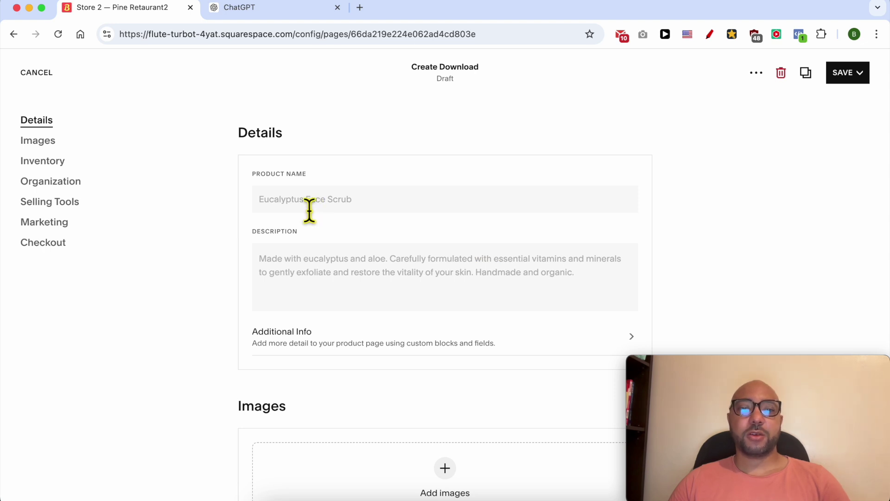
Step: Name the product "Ultimate Hiking Gear Checklist" and fill its description with the Product Description paragraph from the ChatGPT chat
left_click(314, 199)
type("Ultimate Hiking Gear Checklist")
left_click(287, 9)
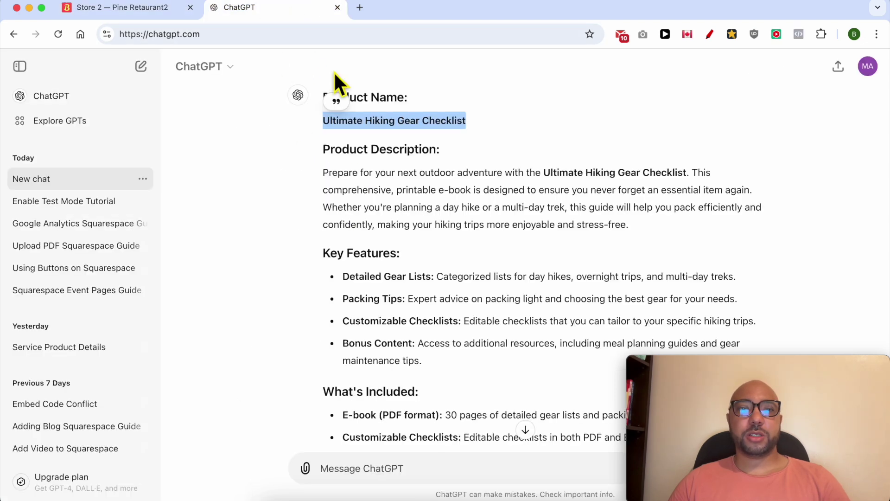
triple_click(399, 188)
key("super+c")
left_click(125, 16)
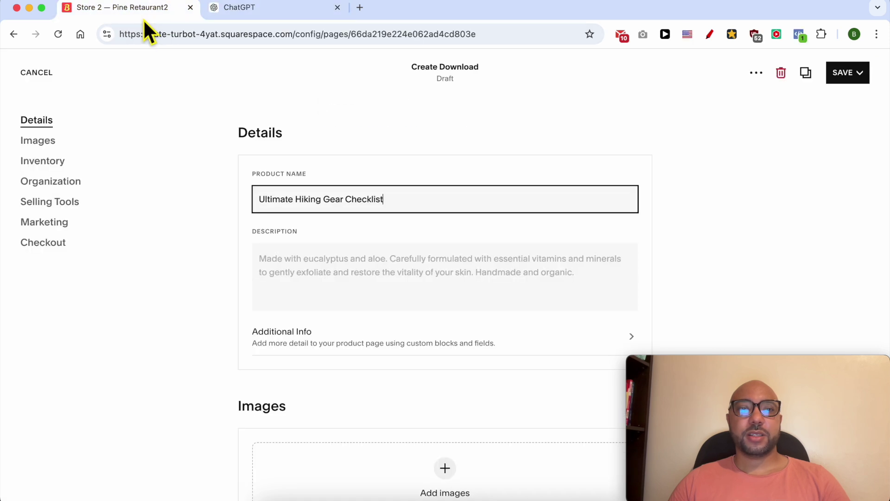
left_click(320, 268)
key("super+v")
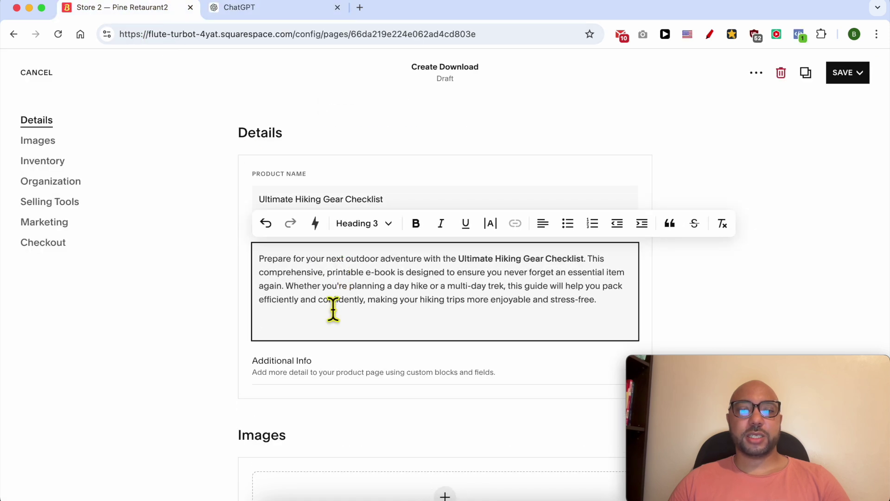
Step: Copy the Key Features and What's Included sections from ChatGPT into the product's Additional Info and apply them
left_click(295, 10)
left_click_drag(365, 255, 716, 238)
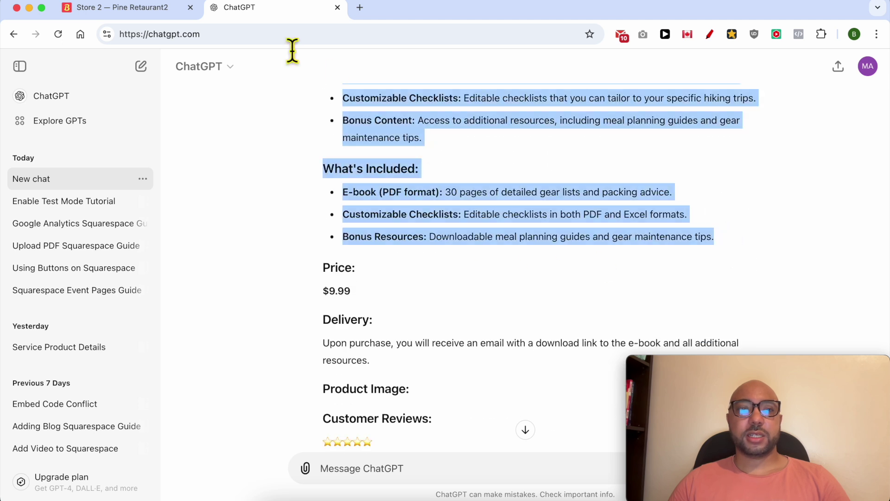
left_click(155, 10)
left_click(304, 376)
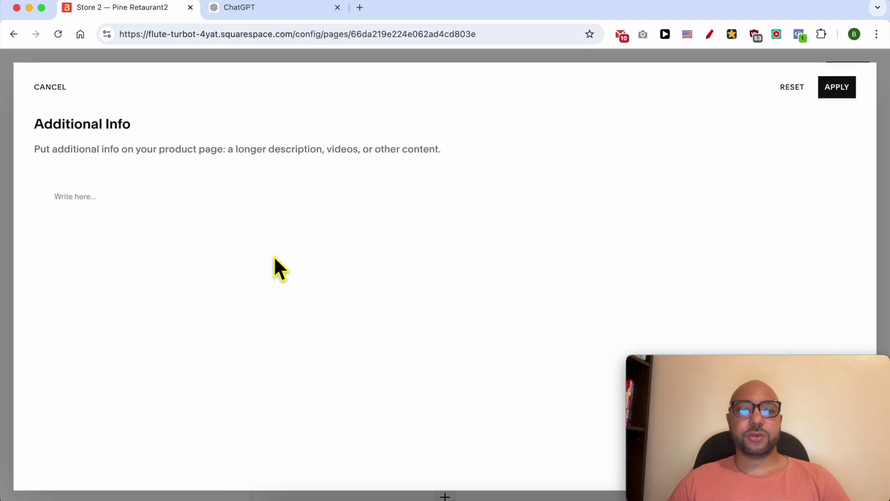
left_click(110, 199)
type("Key Features: Detailed Gear Lists: Categorized lists for day hikes, overnight trips, and multi-day treks. Packing Tips: Expert advice on packing light and choosing the best gear for your needs. Customizable Checklists: Editable checklists that you can tailor to your specific hiking trips. Bonus Content: Access to additional resources, including meal planning guides and gear maintenance tips. What's Included: E-book (PDF format): 30 pages of detailed gear lists and packing advice. Customizable Checklists: Editable checklists in both PDF and Excel formats. Bonus Resources: Downloadable meal planning guides and gear maintenance tips.")
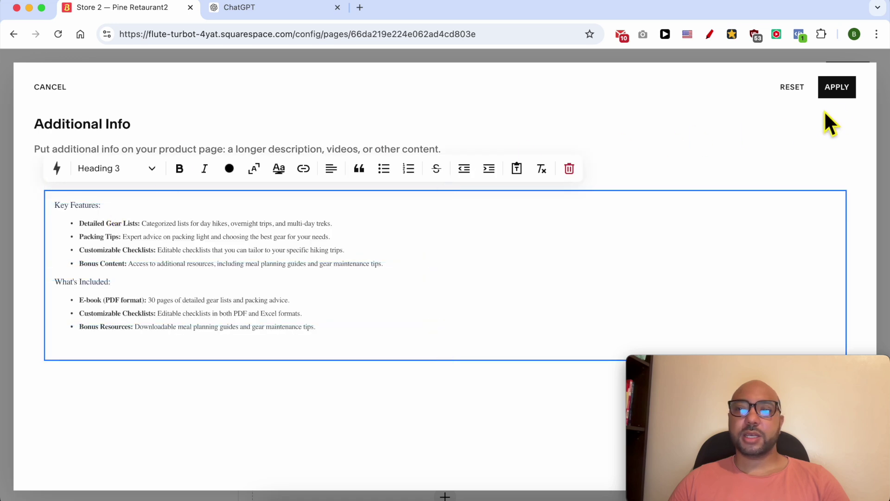
left_click(837, 88)
scroll(371, 257, "down", 6)
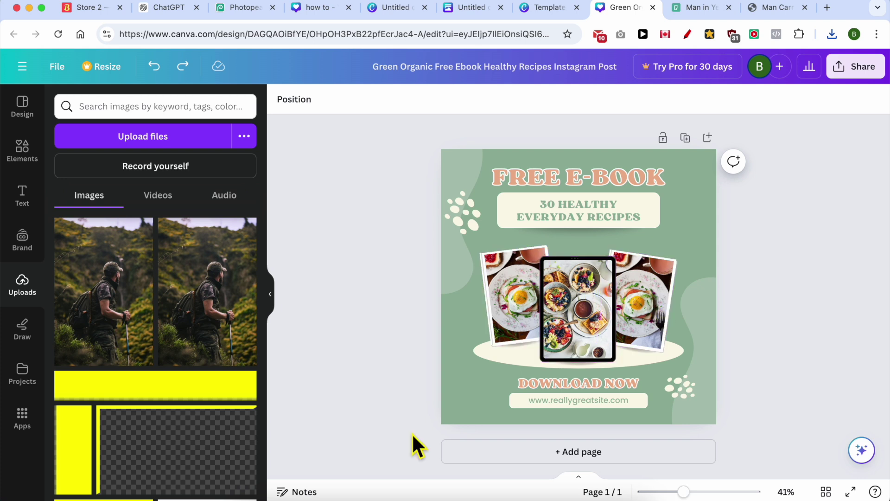
Step: In the Canva e-book design, upload the three pexels JPG photos from Downloads and place them in the three picture frames
left_click(258, 496)
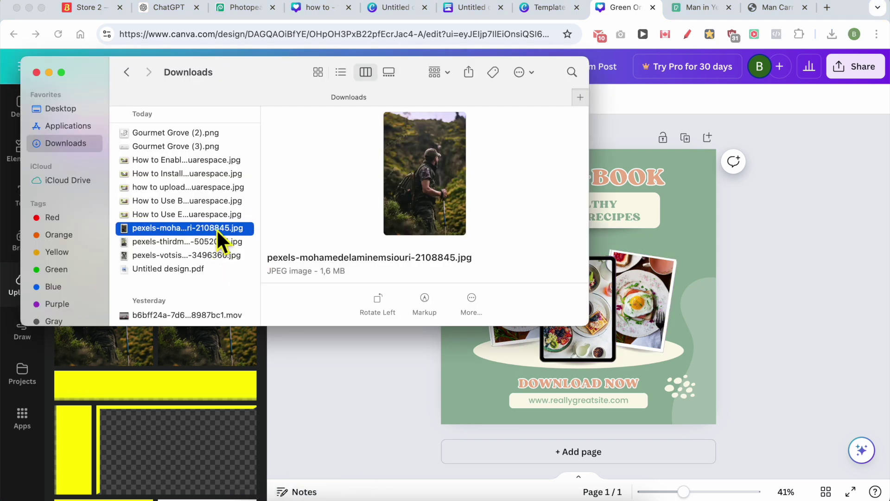
left_click(193, 255, "shift")
left_click_drag(190, 228, 630, 323)
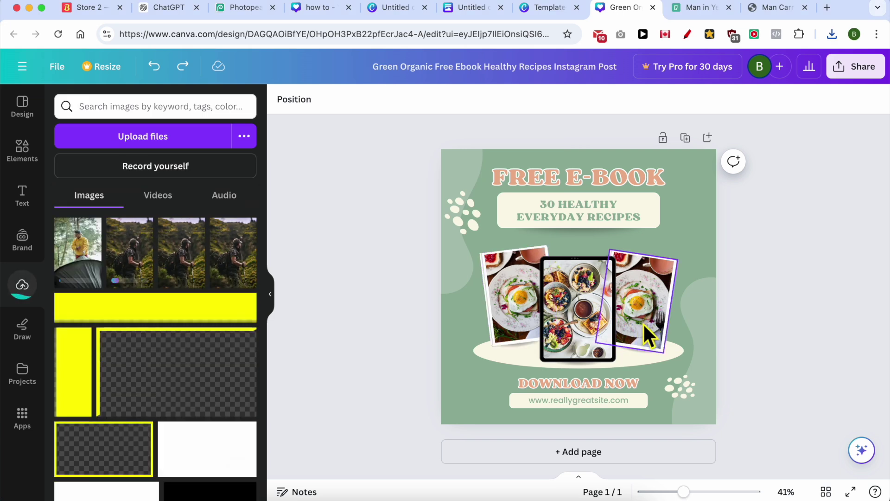
left_click_drag(589, 237, 591, 308)
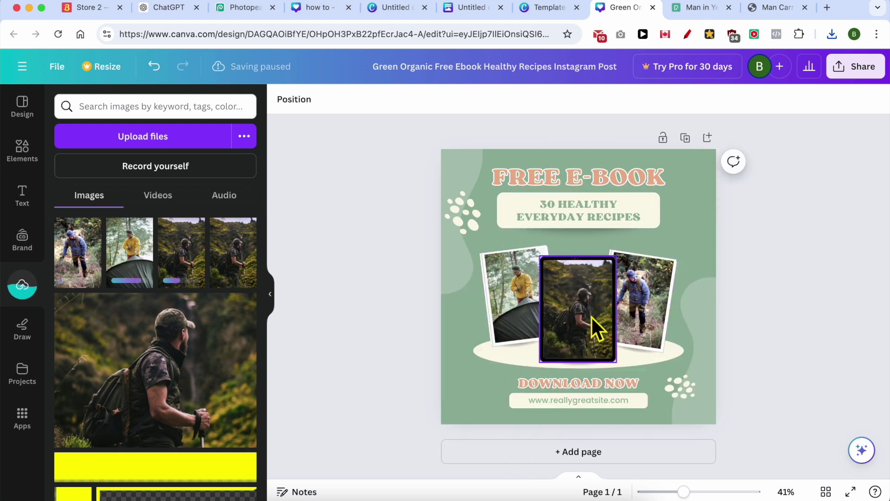
left_click(857, 67)
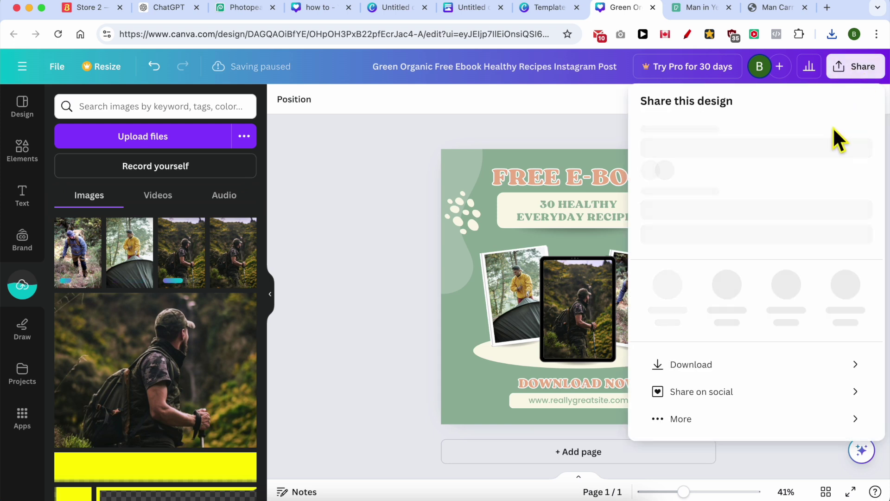
left_click(722, 363)
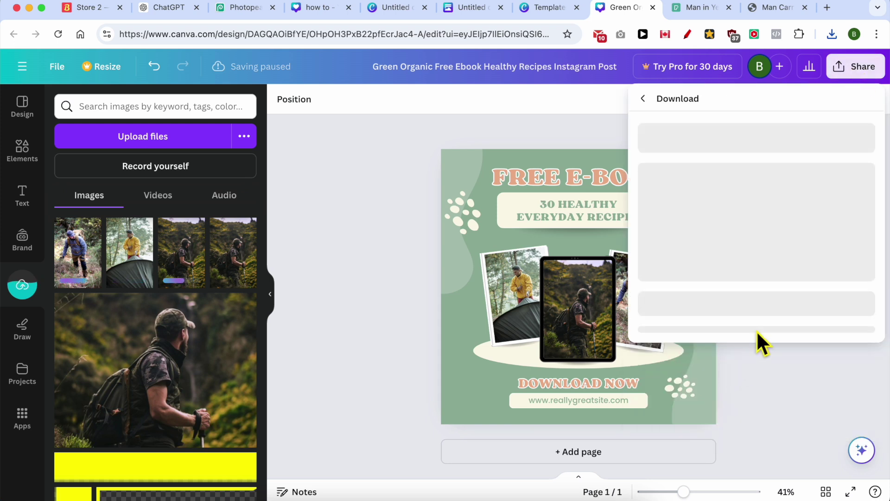
left_click(374, 213)
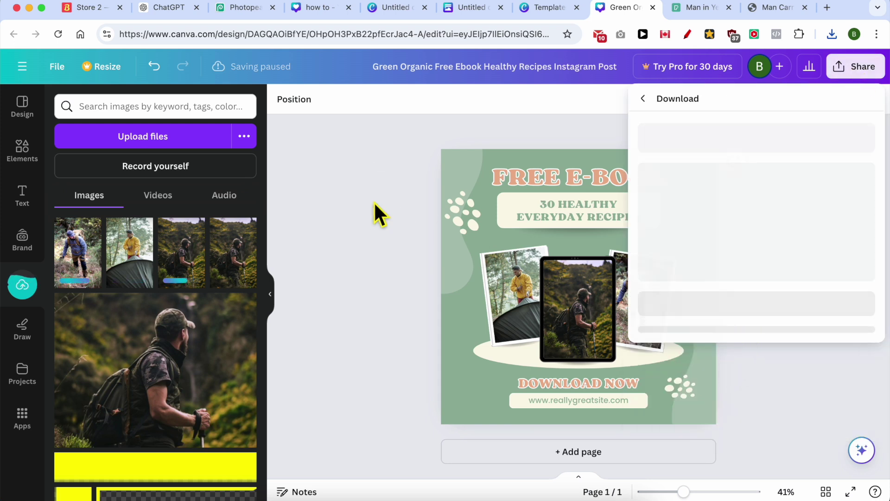
Step: Replace the word "FREE" in the design's heading with "NEW" so it reads "NEW E-BOOK"
left_click(555, 180)
left_click(557, 181)
double_click(529, 180)
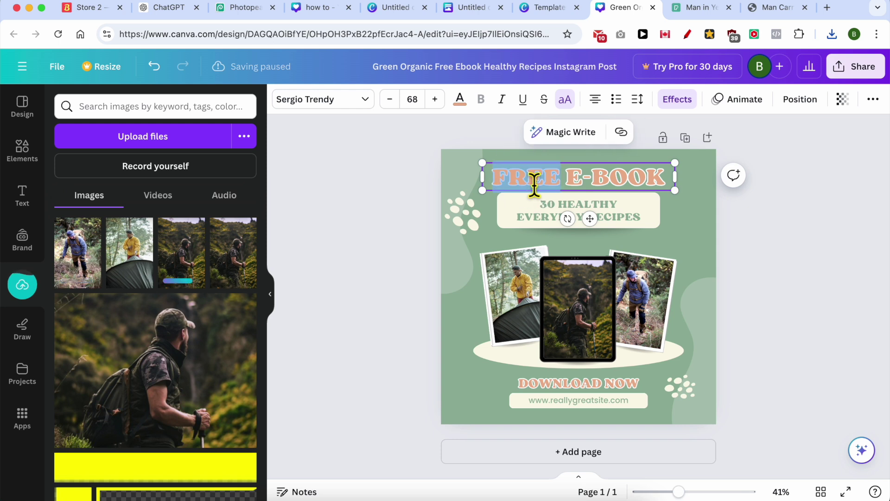
type("NEW")
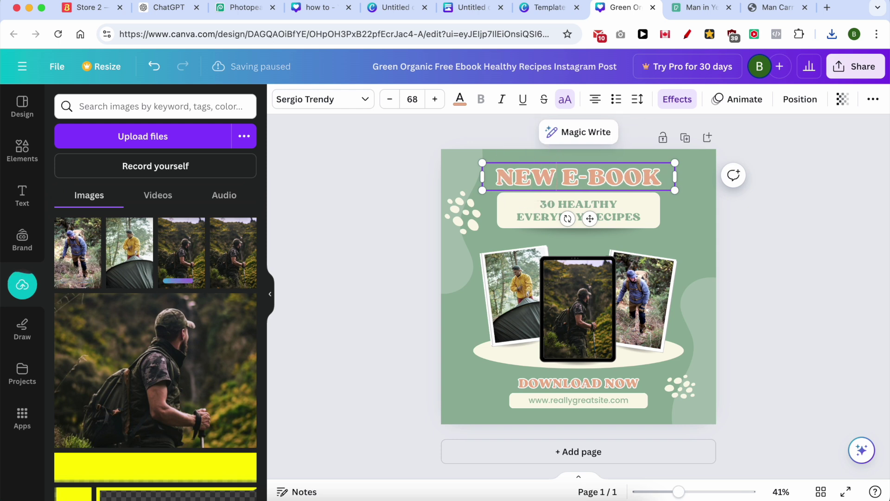
Step: Replace the recipe subtitle under the heading with "LATEST HIKING LIST"
double_click(615, 211)
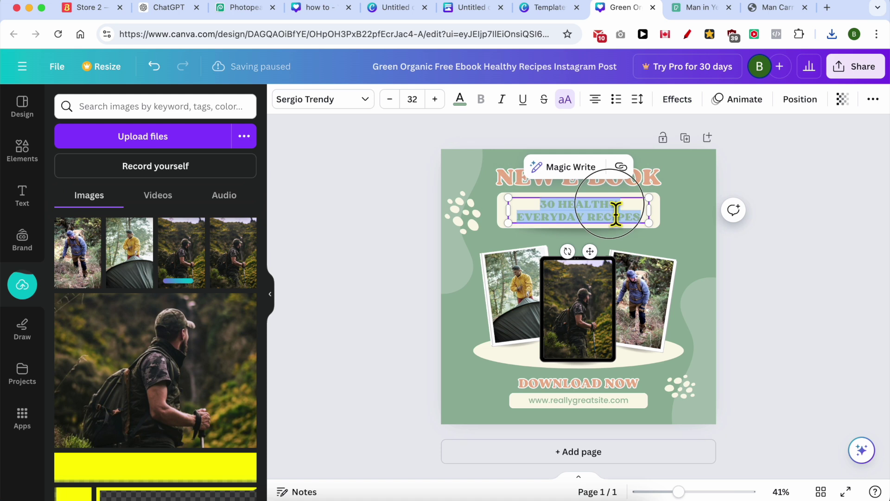
left_click(592, 210)
triple_click(617, 216)
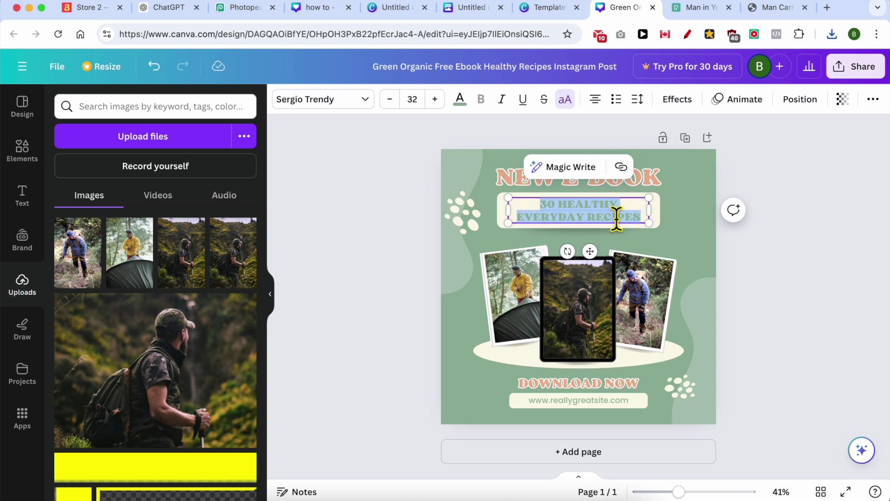
type("HIKING")
key("super+a")
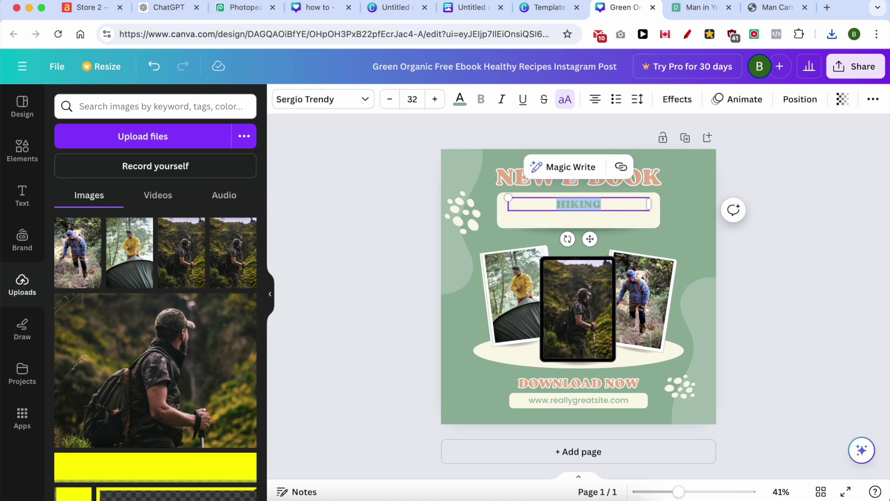
type("LATEST HIKING LIST")
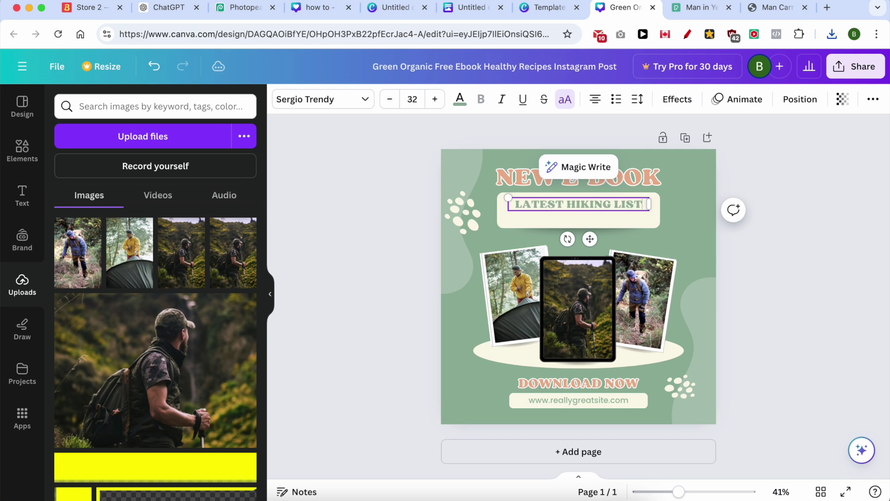
double_click(591, 405)
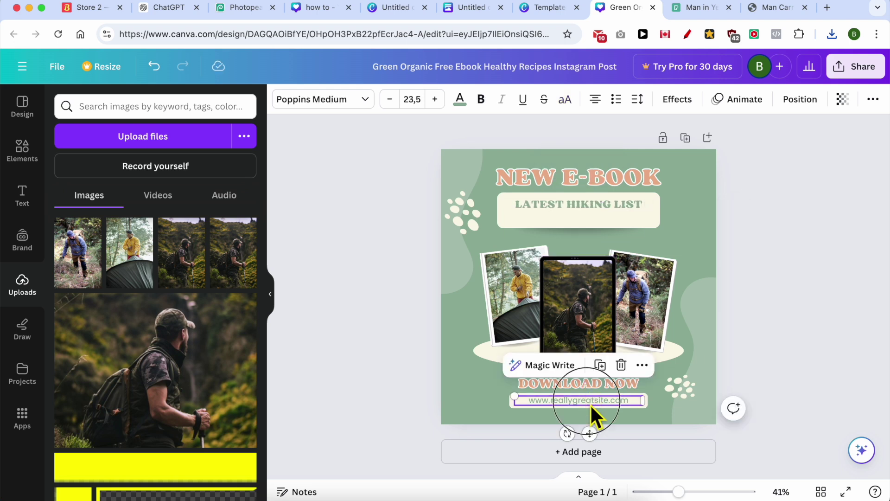
double_click(585, 401)
type("my")
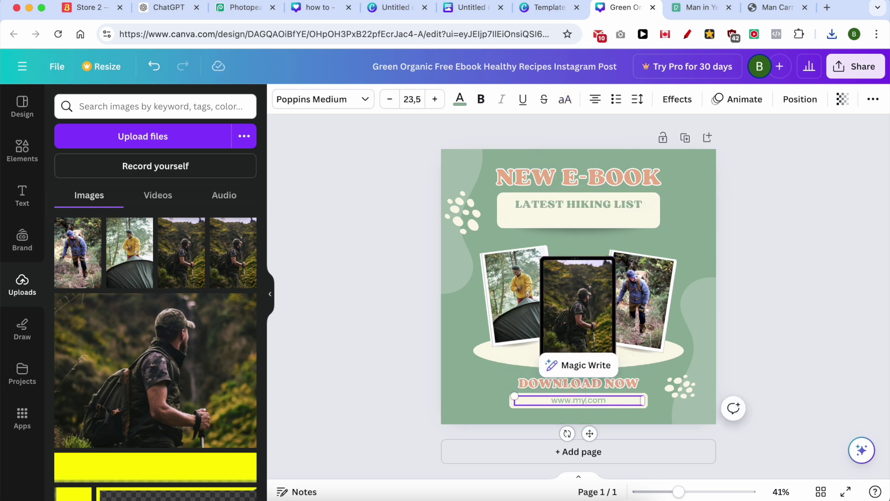
type("website")
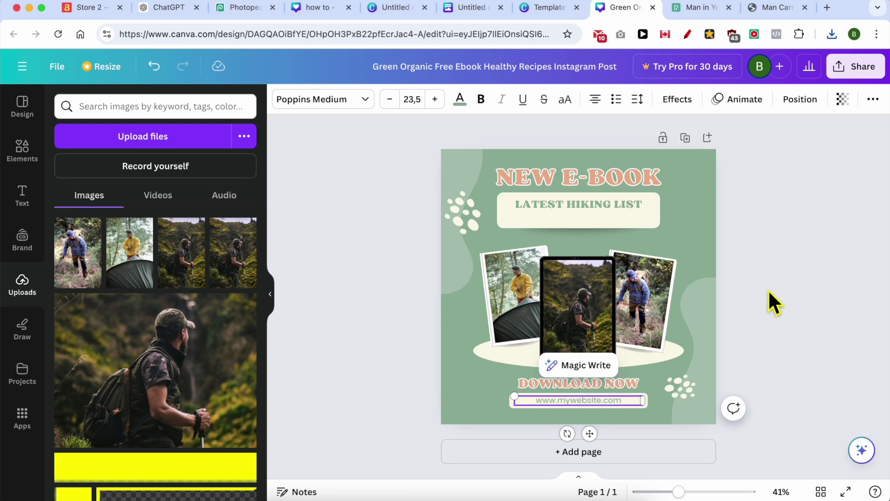
left_click(771, 301)
Step: Download the finished e-book design as a JPG file
left_click(854, 69)
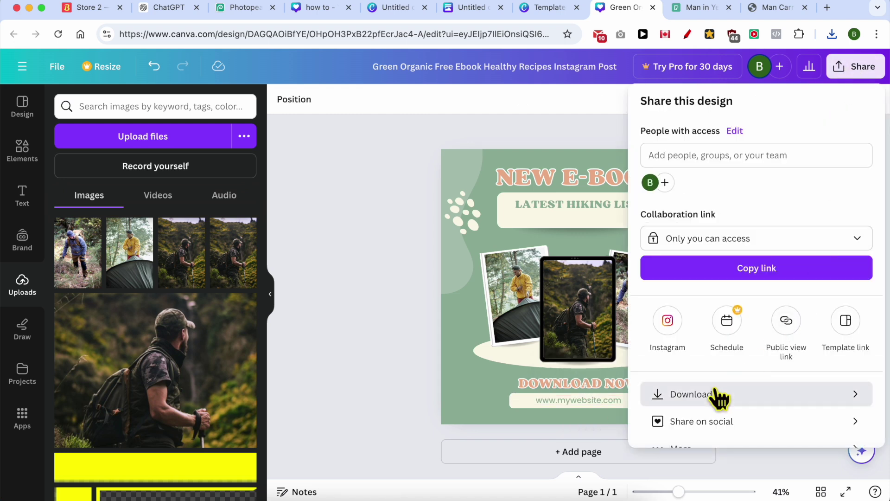
left_click(719, 396)
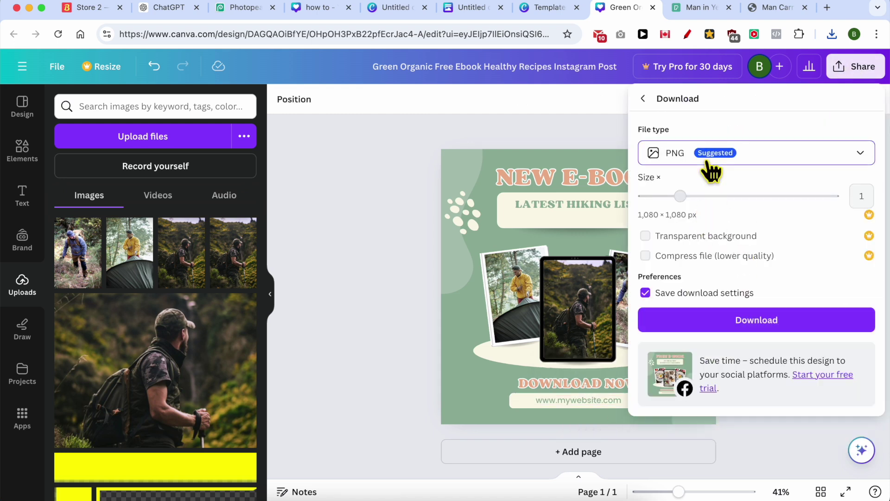
left_click(723, 153)
left_click(676, 186)
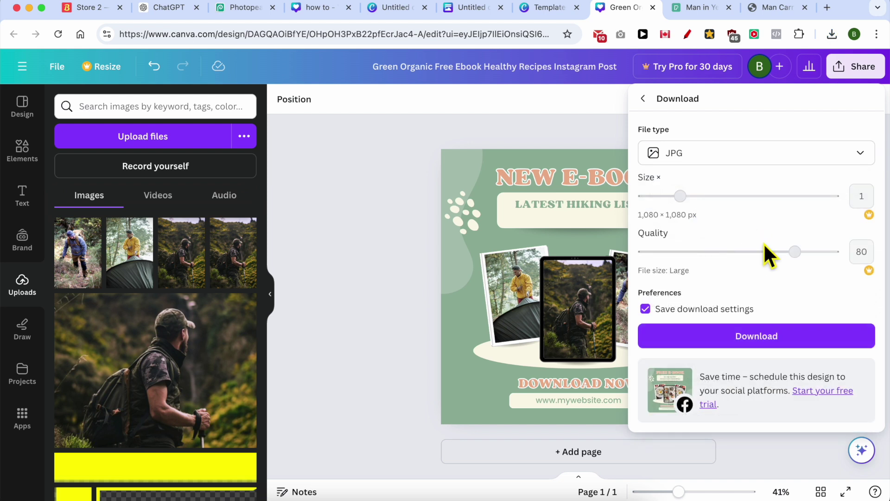
left_click(739, 343)
Step: Switch to the Squarespace product editor and upload the Green Organic Free Ebook Healthy Recipes Instagram Post.jpg from Downloads as the product image
left_click(90, 8)
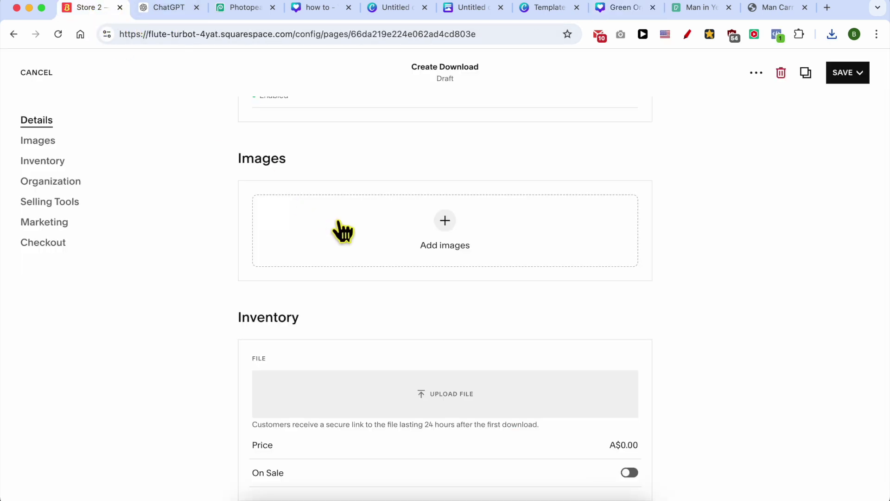
left_click(445, 222)
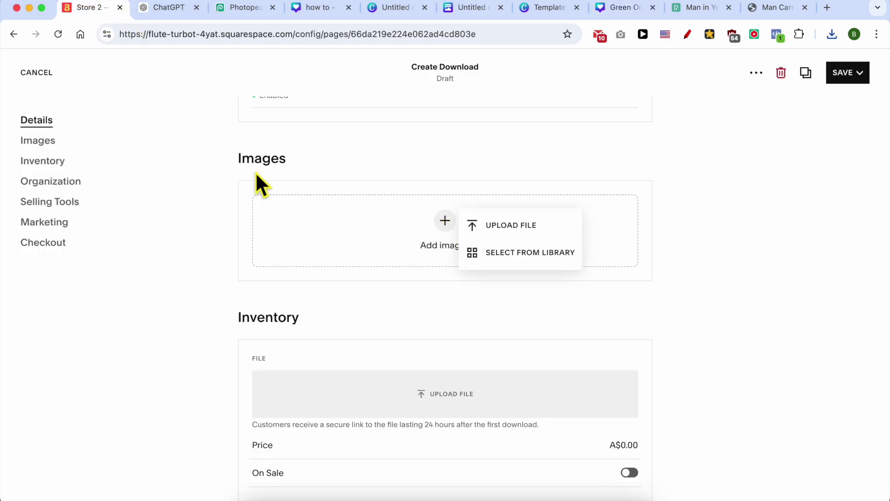
left_click(525, 237)
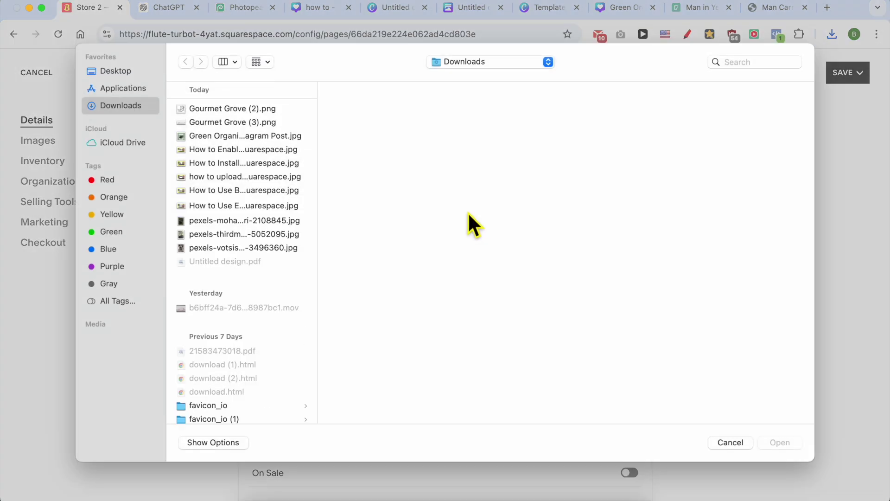
left_click(241, 141)
key("Return")
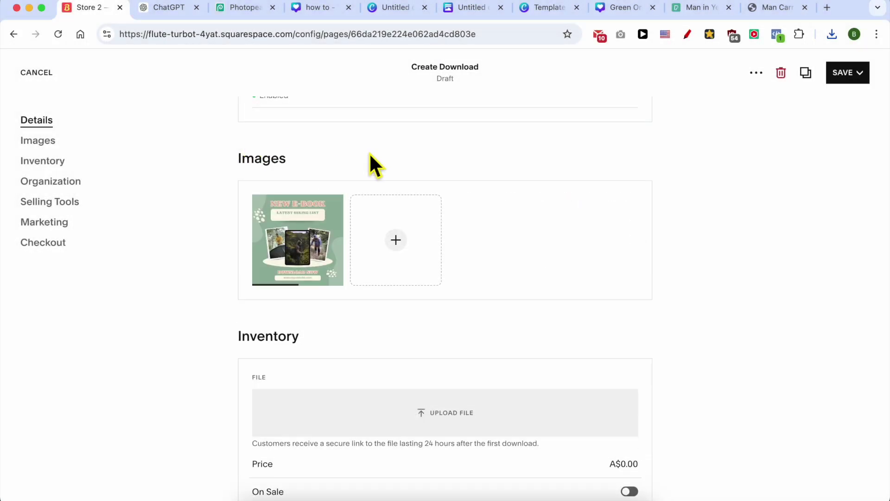
Step: Upload Untitled design.pdf from Downloads as the product's downloadable file in the Inventory section
scroll(272, 324, "down", 2)
double_click(274, 325)
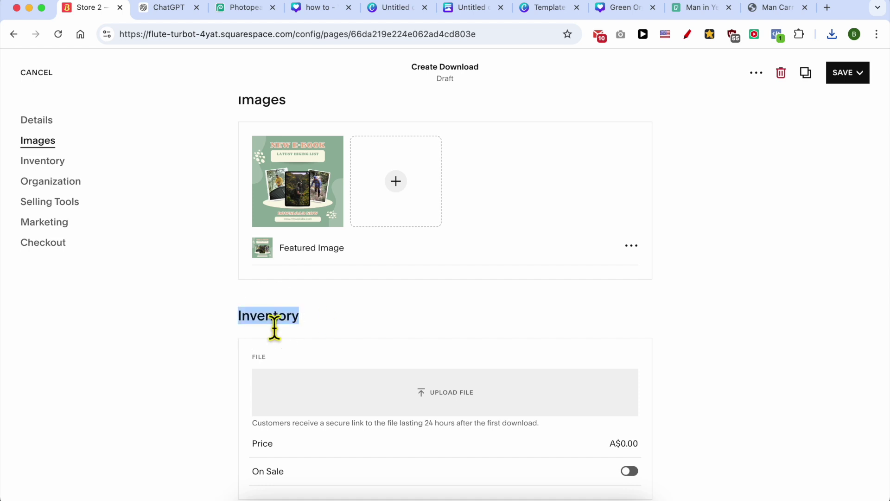
scroll(354, 352, "down", 5)
scroll(403, 246, "up", 3)
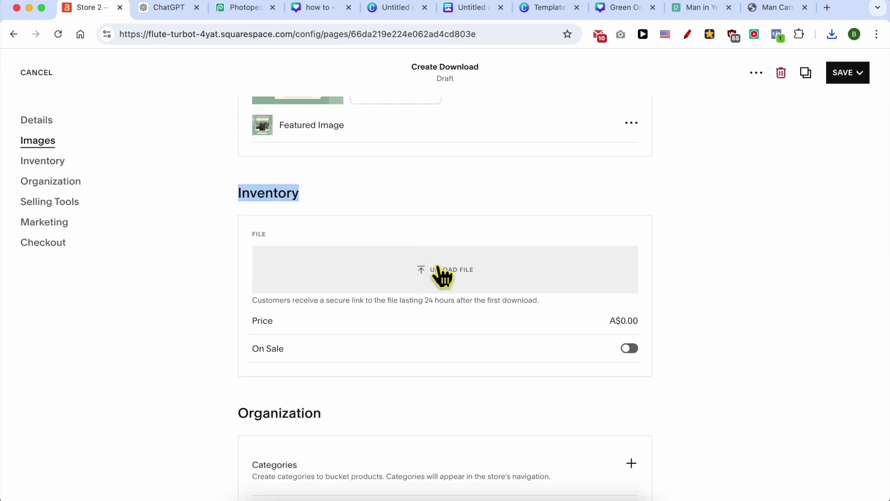
left_click(439, 268)
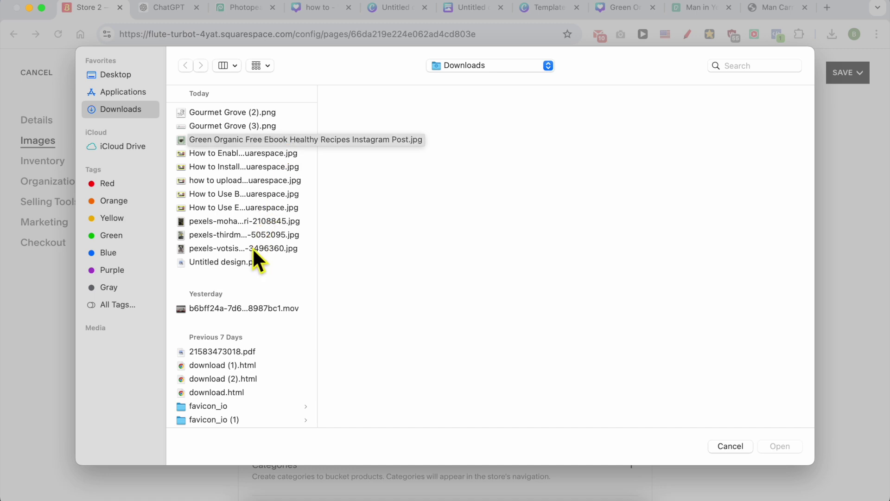
left_click(251, 262)
double_click(272, 262)
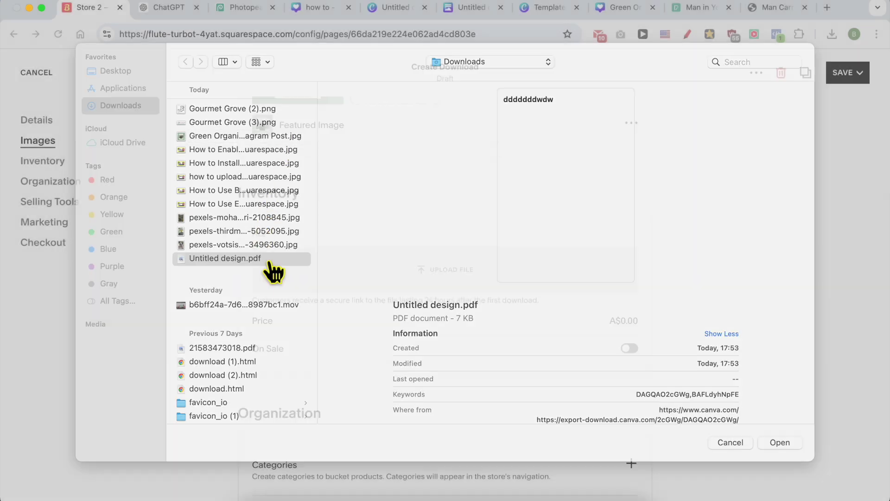
Step: Set the product's price to A$25.00 and put it on sale at A$15.00
scroll(312, 310, "down", 1)
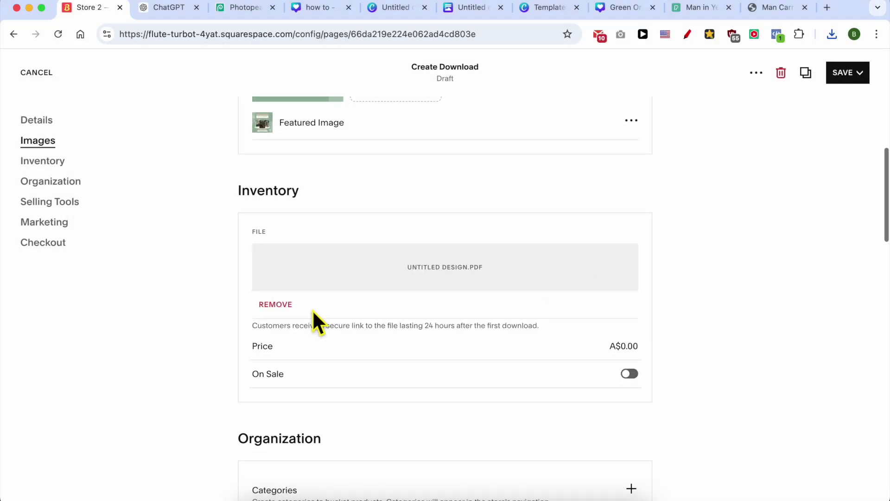
scroll(459, 343, "down", 2)
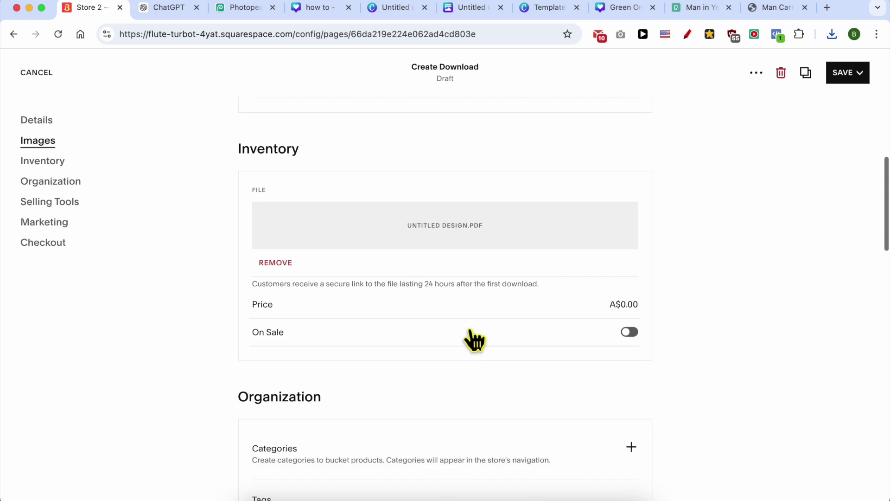
left_click(639, 315)
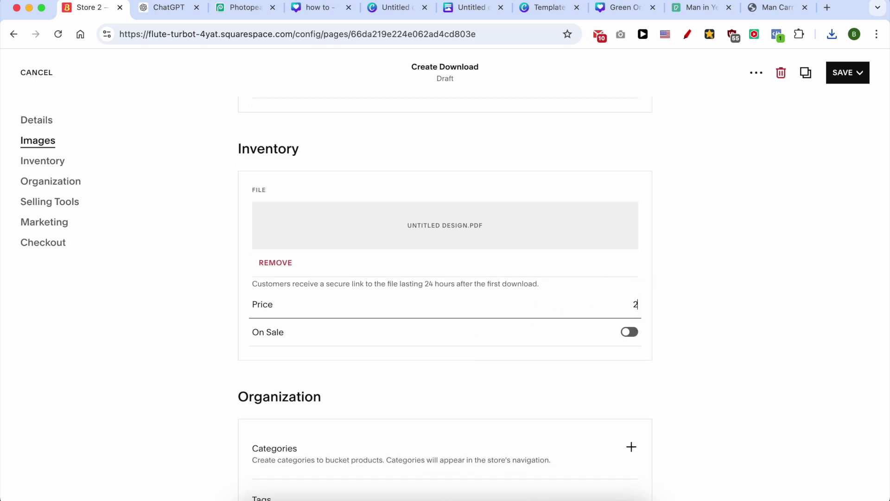
left_click(630, 332)
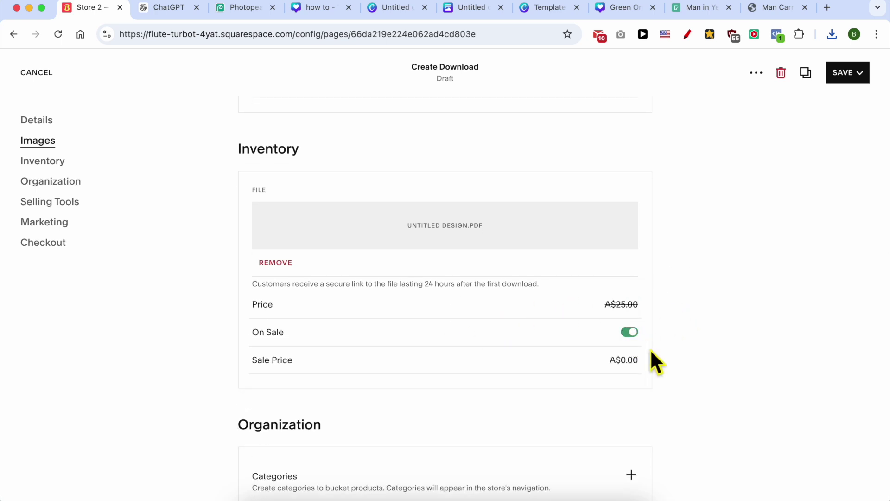
left_click(635, 366)
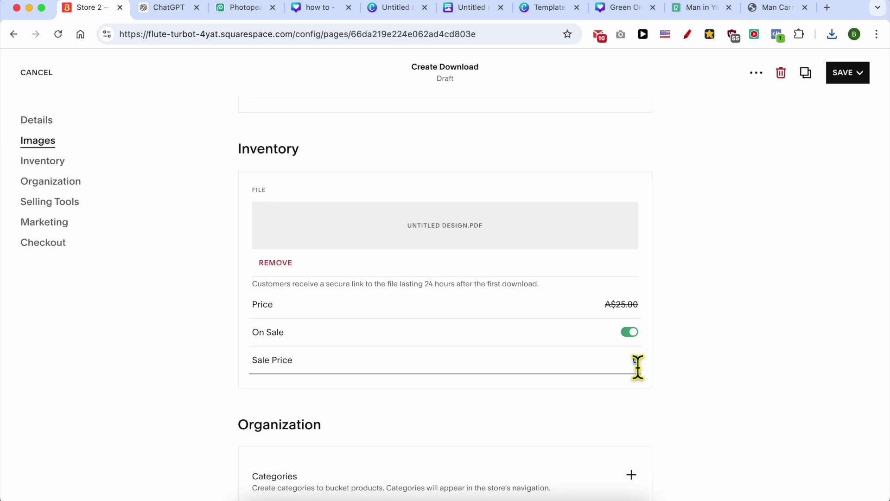
left_click(689, 334)
Step: Create a new category named "Hiking" and assign the product to it
scroll(642, 352, "down", 2)
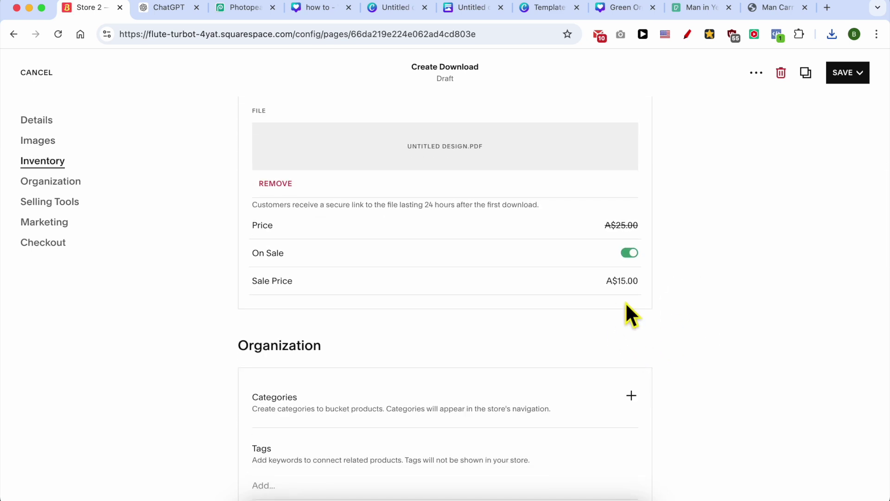
scroll(616, 315, "down", 2)
double_click(311, 262)
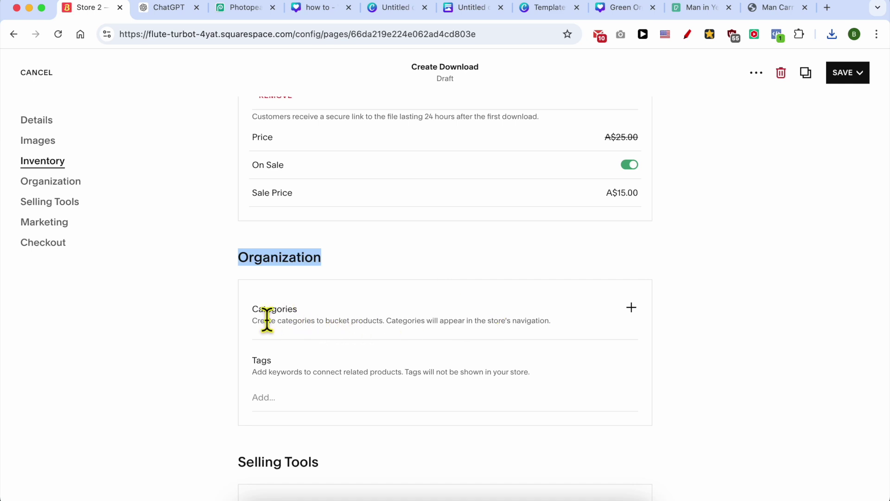
left_click(631, 308)
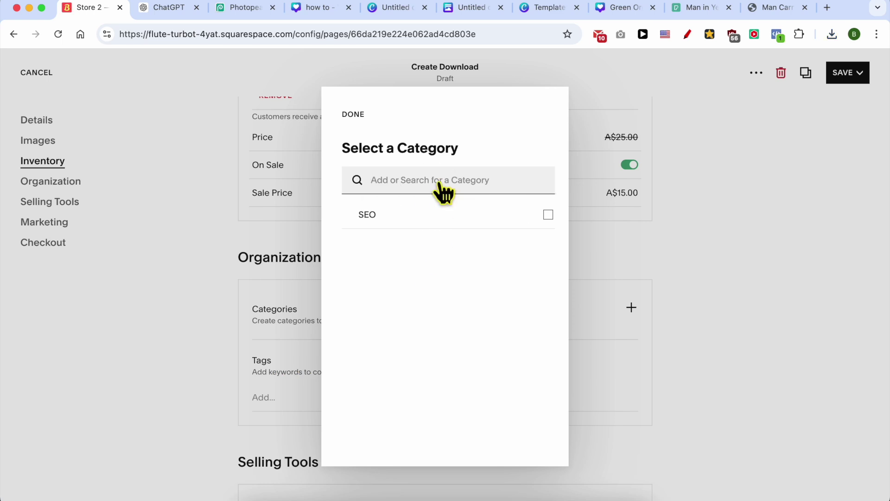
type("Hiking")
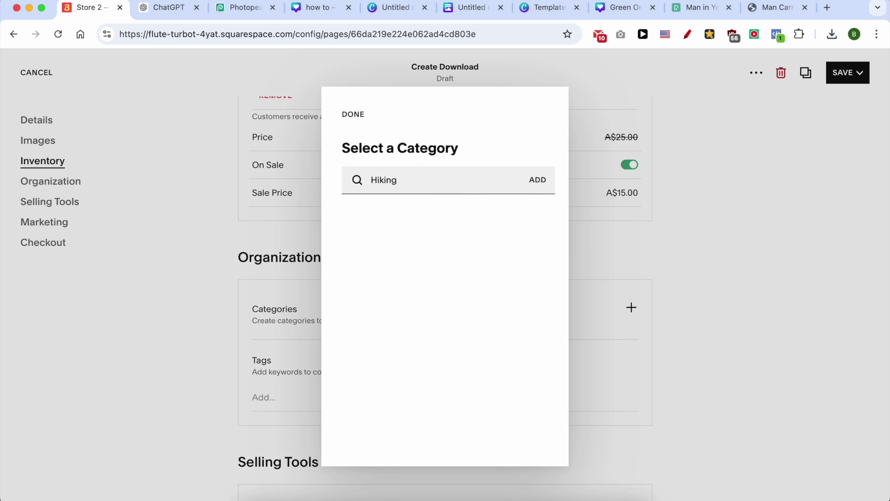
left_click(537, 180)
mouse_move(444, 211)
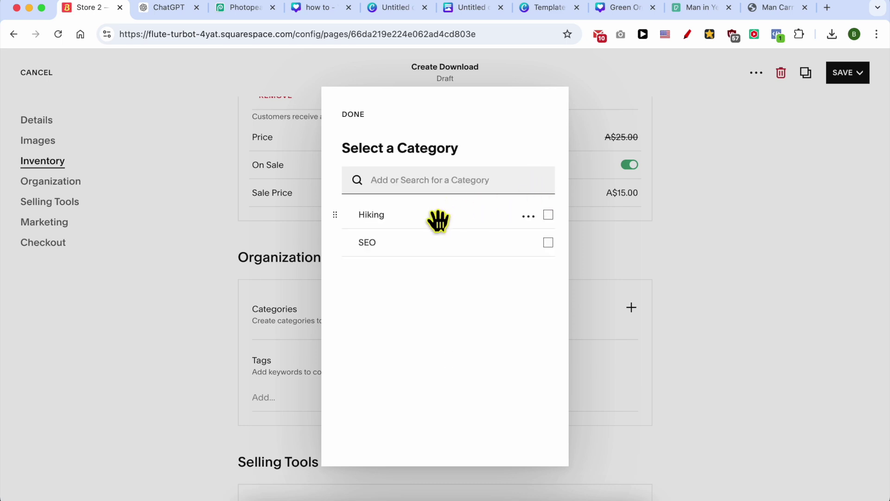
left_click(548, 215)
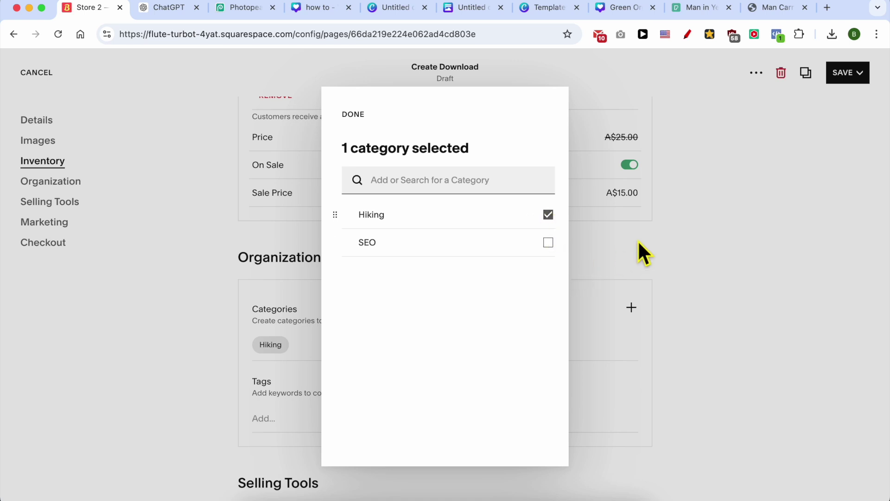
left_click(353, 115)
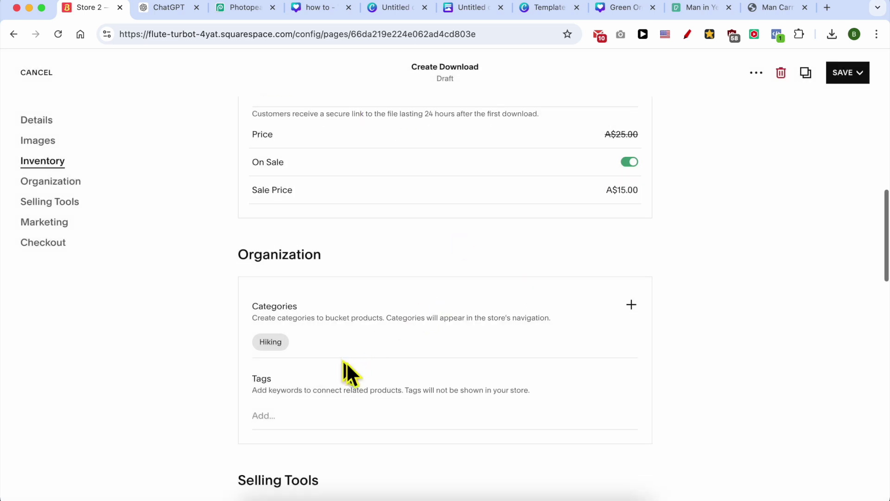
Step: Enable Featured Product for the download in the Selling Tools section
scroll(254, 273, "down", 3)
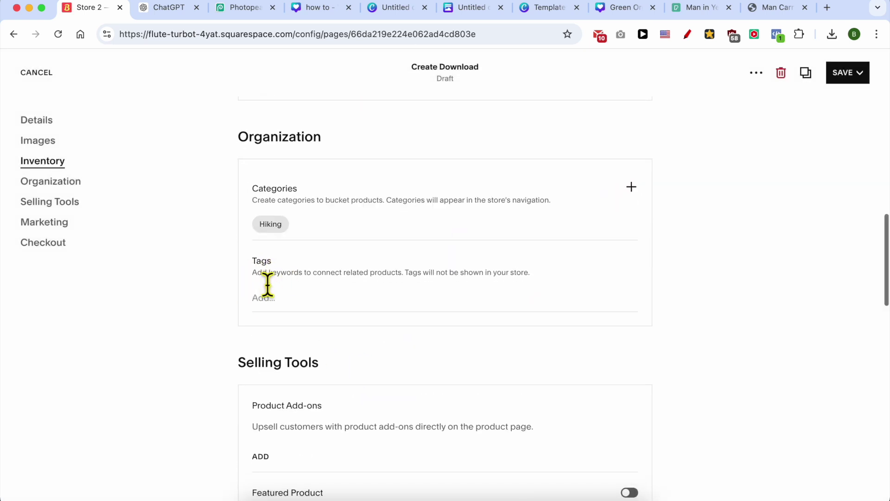
scroll(267, 284, "down", 5)
triple_click(306, 138)
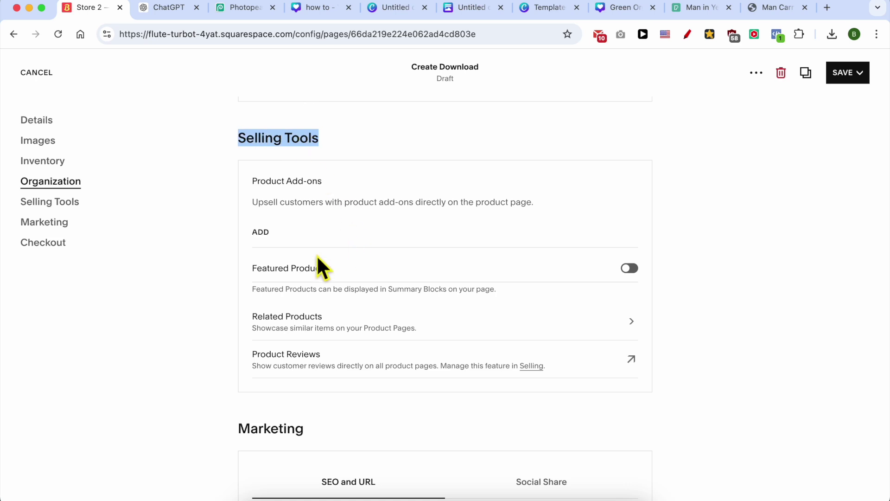
left_click(630, 269)
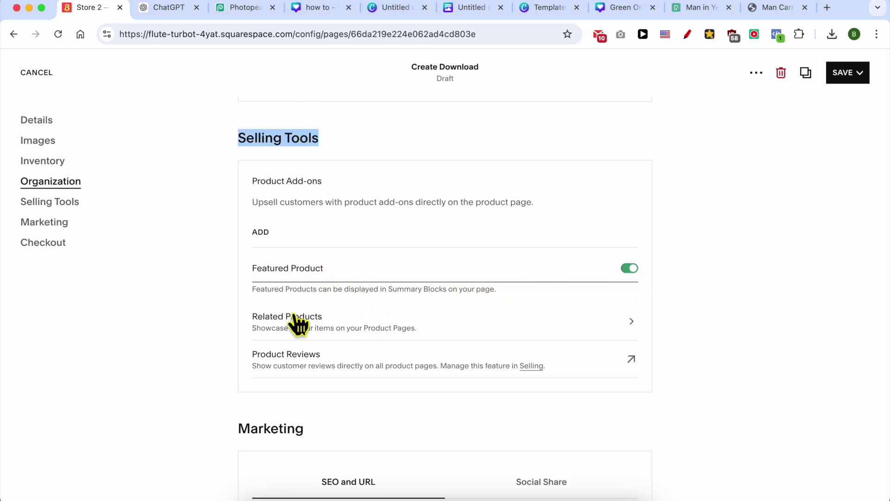
triple_click(422, 300)
triple_click(482, 298)
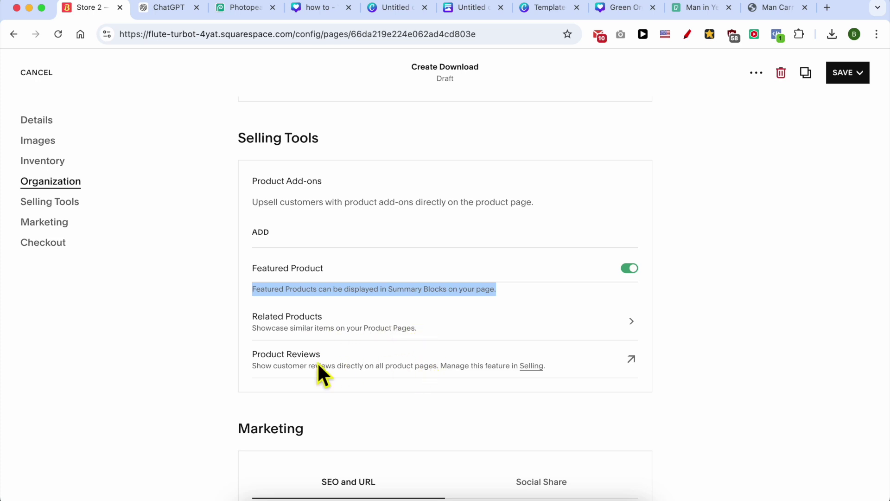
Step: Change the product page's URL slug to "hiking-checklist" in the SEO settings and apply it
scroll(315, 366, "down", 6)
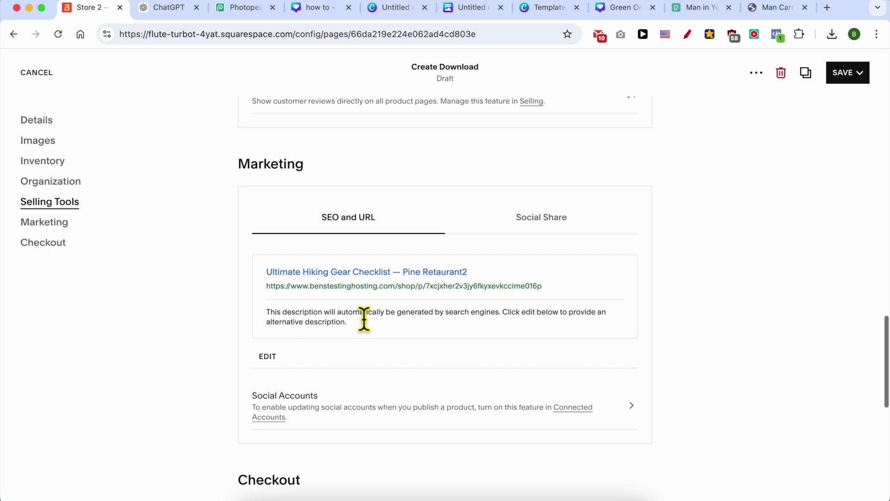
double_click(278, 172)
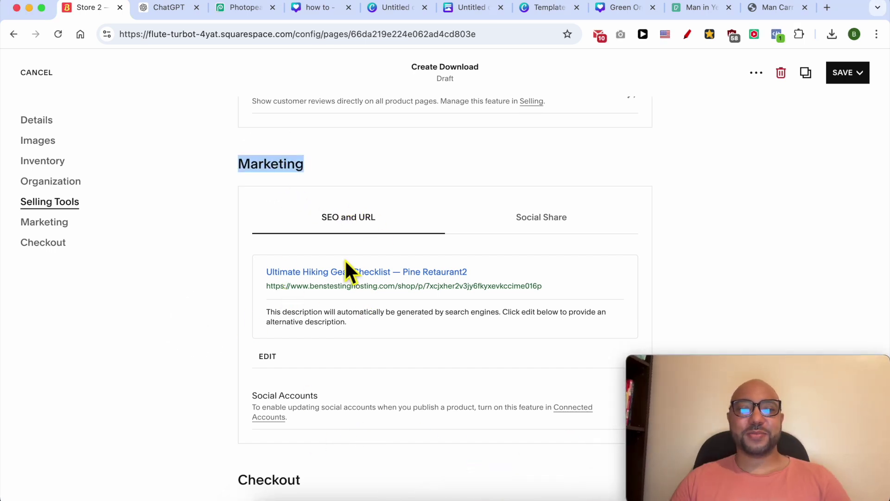
left_click(272, 357)
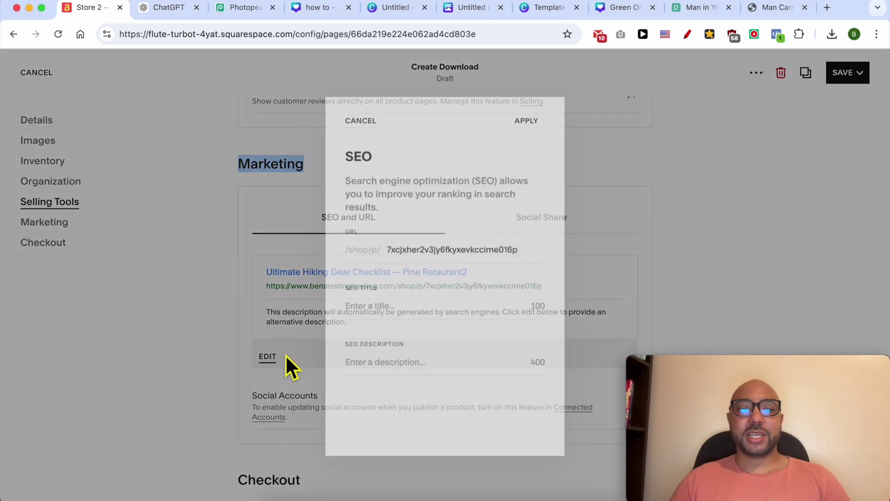
double_click(433, 259)
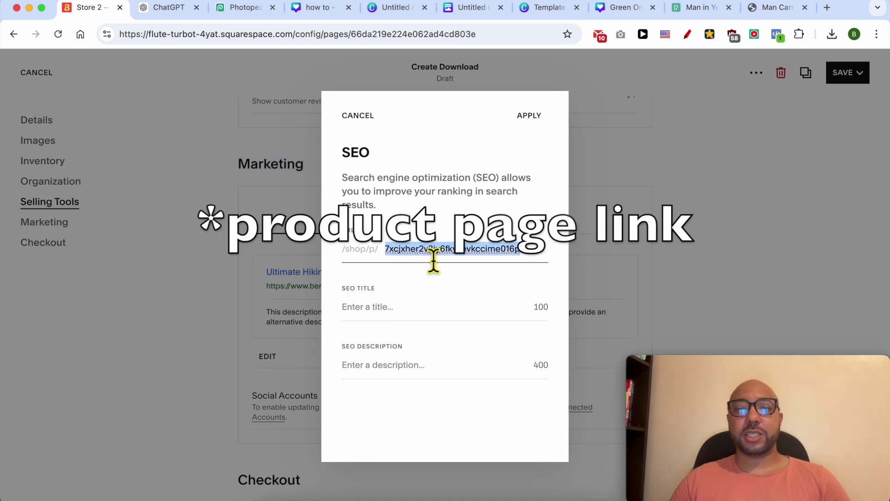
type("hiking-checklist")
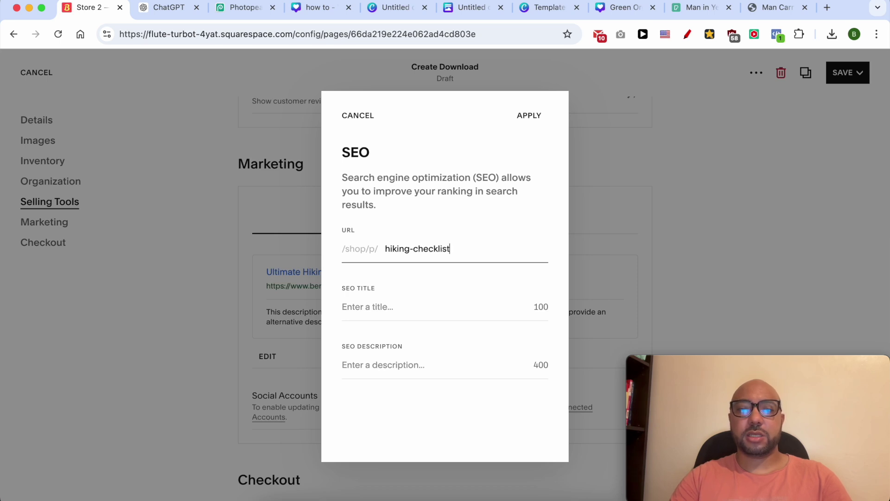
left_click(366, 291)
triple_click(367, 291)
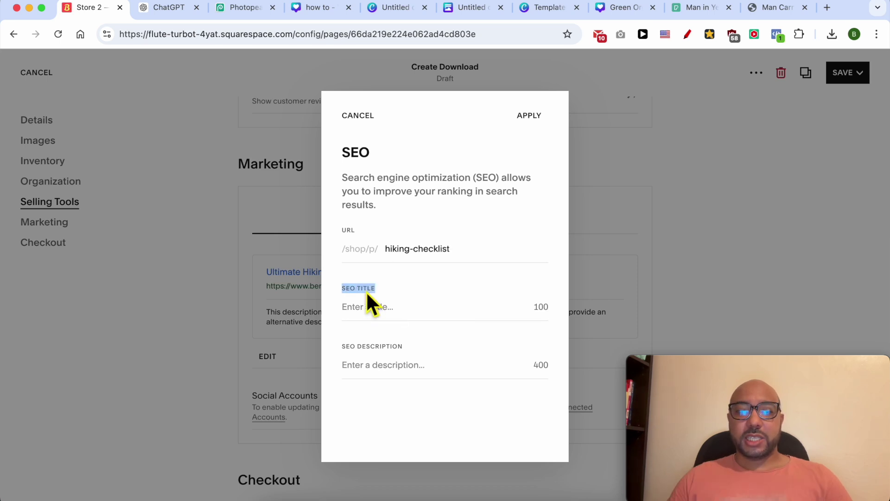
double_click(375, 348)
triple_click(375, 347)
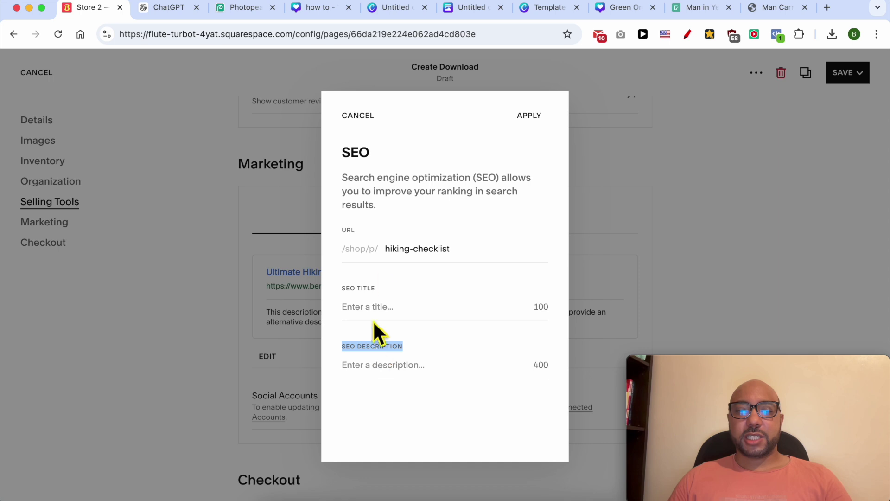
left_click(528, 115)
left_click_drag(287, 276, 443, 281)
left_click_drag(309, 312, 477, 319)
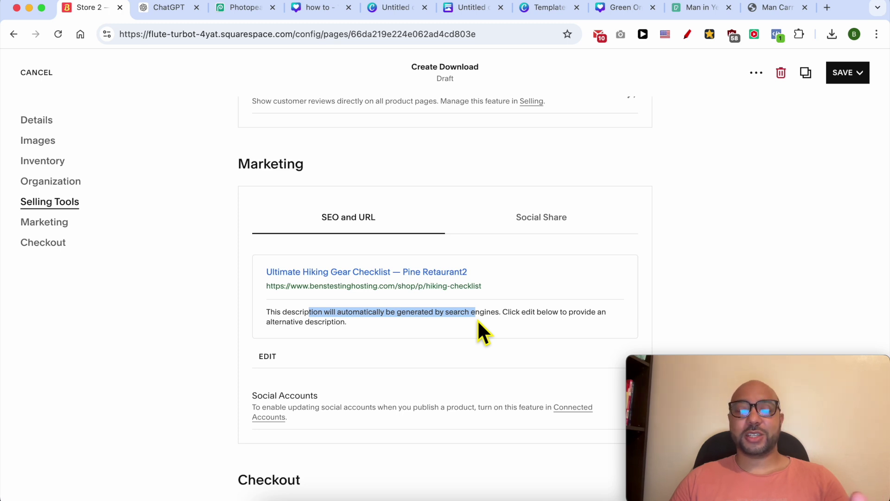
Step: Review the product's Social Share preview and the social accounts option in the Marketing section
left_click(549, 217)
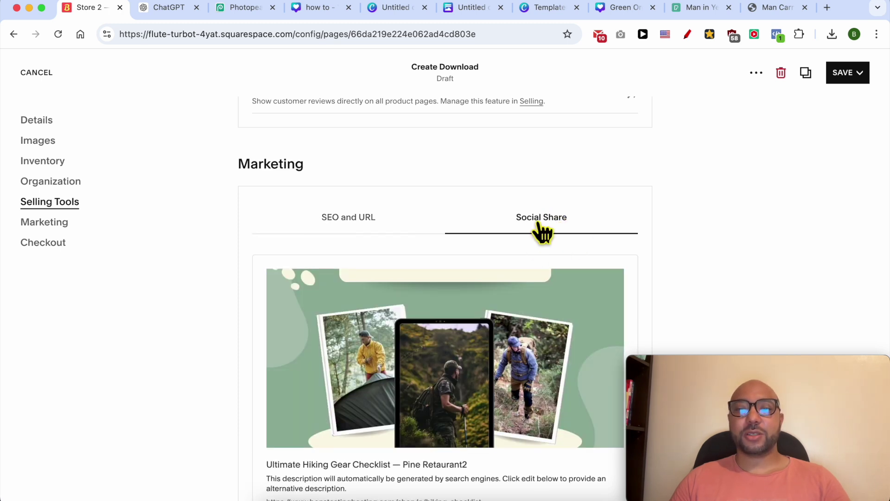
scroll(551, 250, "down", 3)
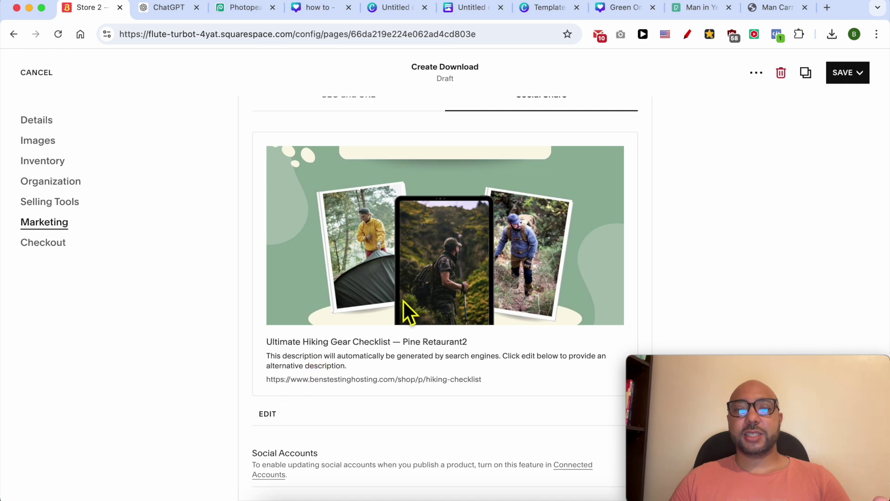
scroll(434, 286, "up", 1)
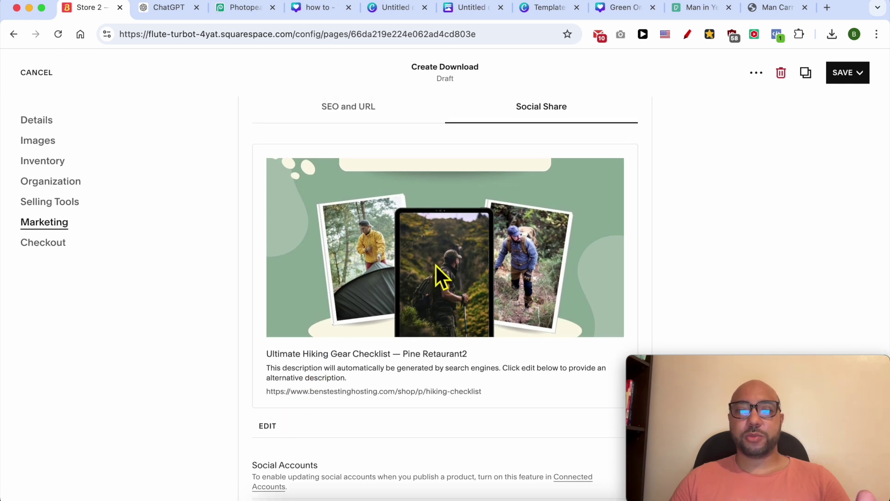
scroll(437, 265, "down", 5)
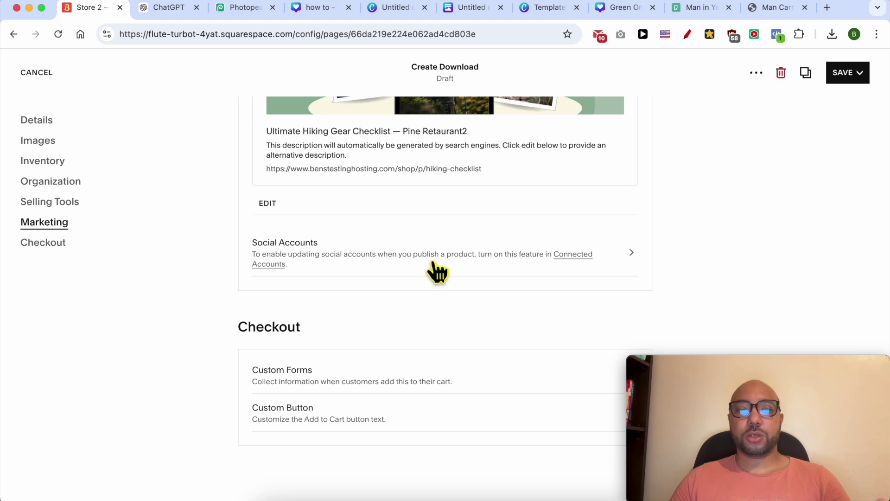
scroll(360, 366, "down", 1)
Step: Examine the Custom Forms options in the Checkout section and close them without creating a form
double_click(280, 285)
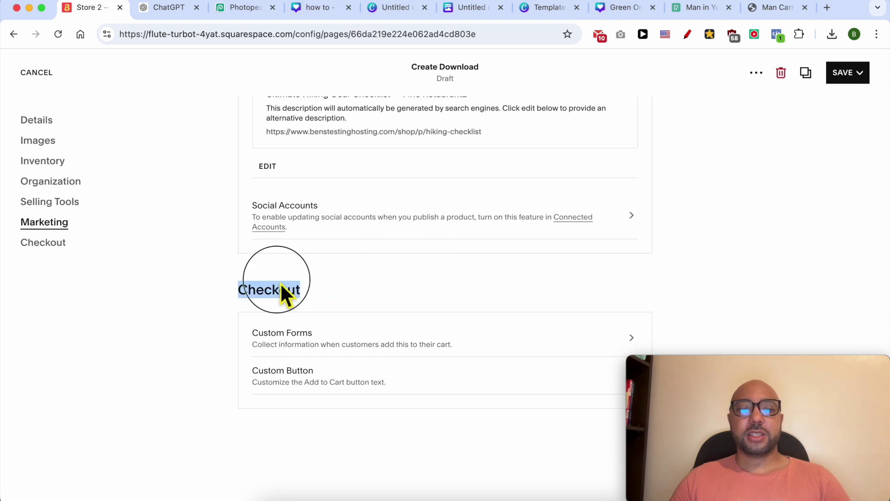
left_click(291, 345)
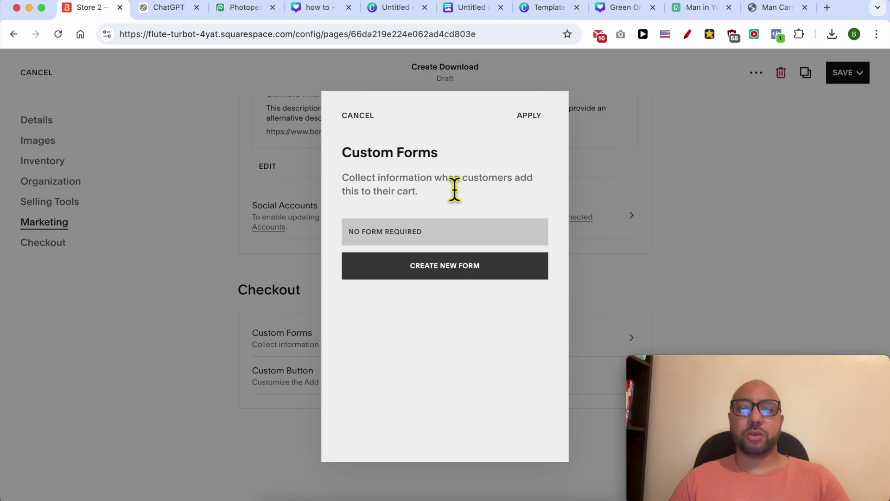
left_click(423, 265)
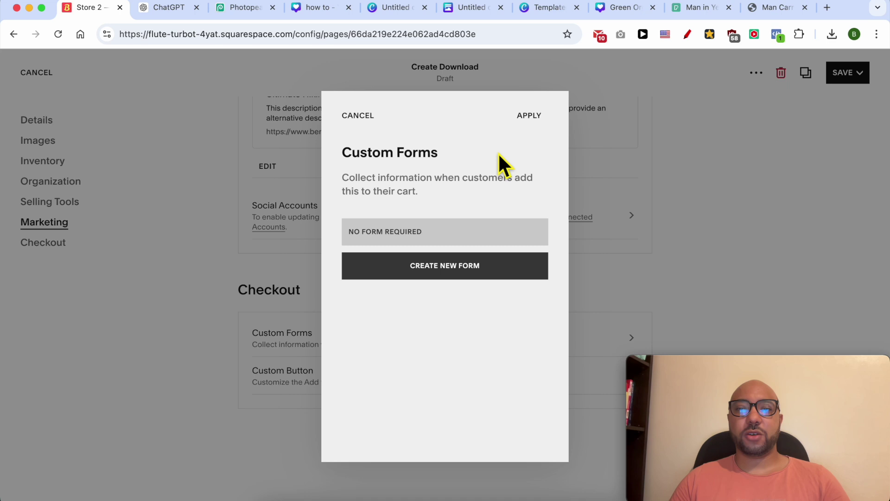
left_click(358, 116)
left_click(512, 301)
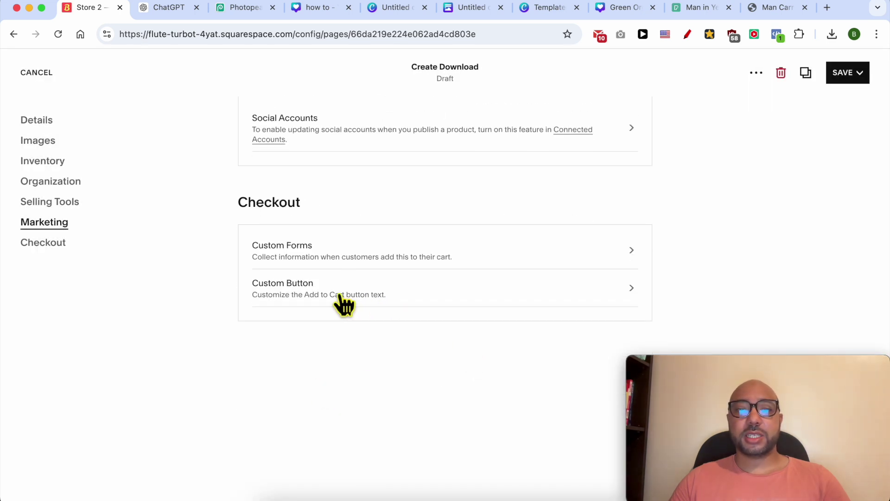
Step: Try enabling a custom label for the product's purchase button and discard the change
left_click(349, 296)
left_click(540, 239)
triple_click(411, 304)
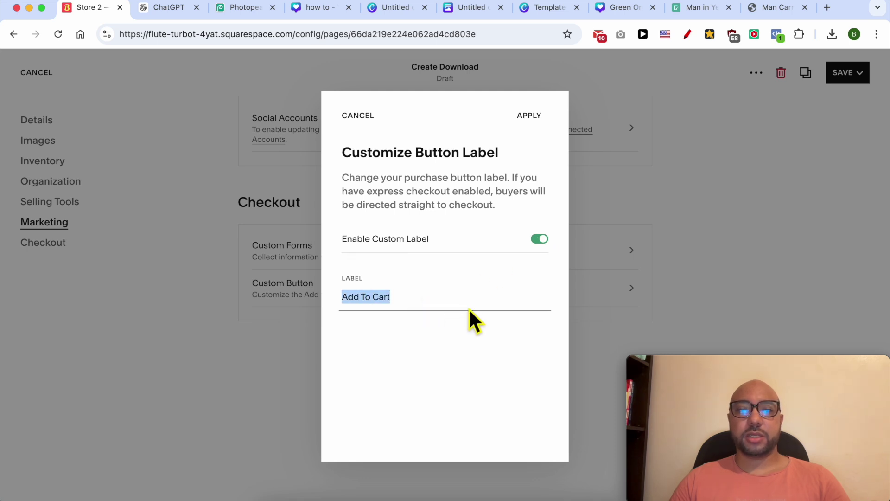
left_click(361, 117)
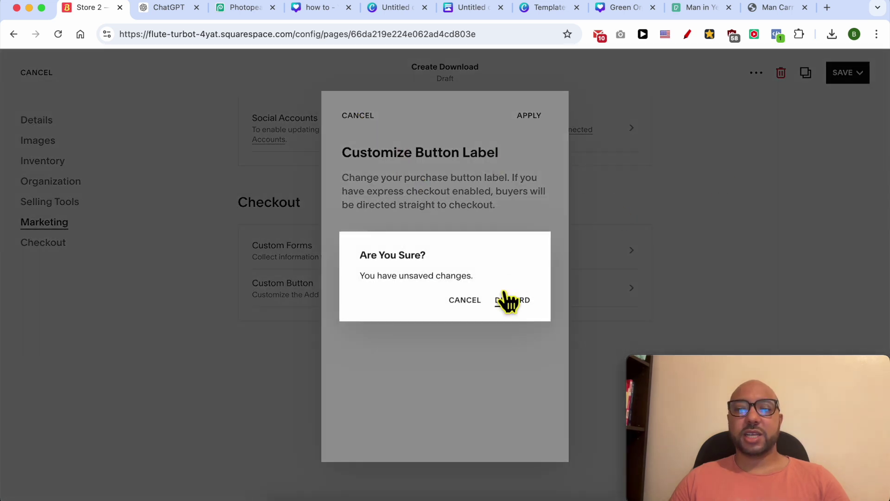
left_click(510, 300)
Step: Publish the hiking checklist download and open its product page from the full-size view of the shop
left_click(855, 74)
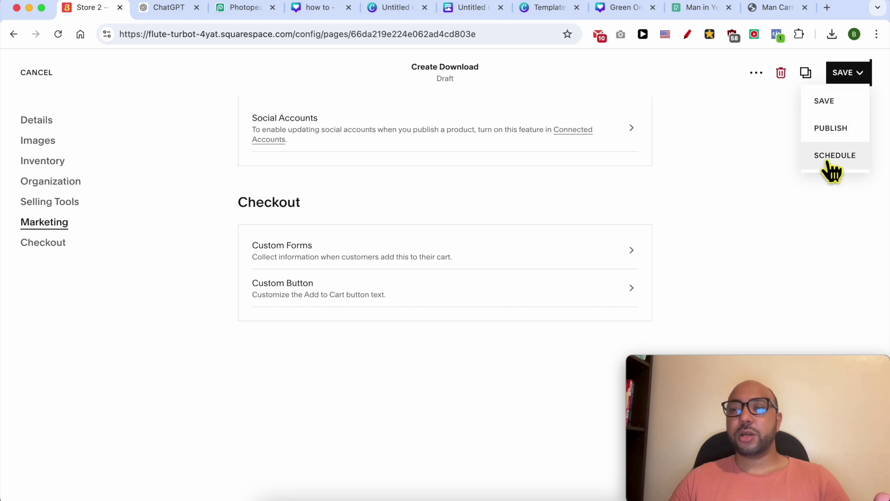
left_click(852, 135)
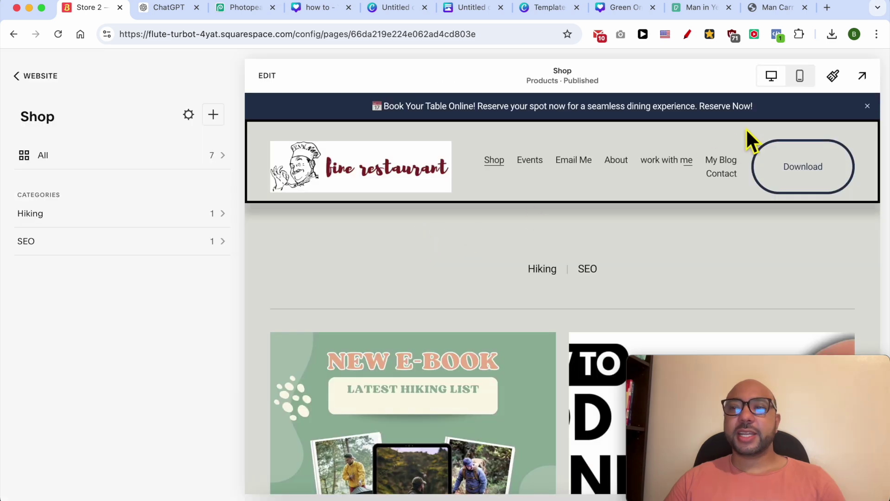
left_click(861, 77)
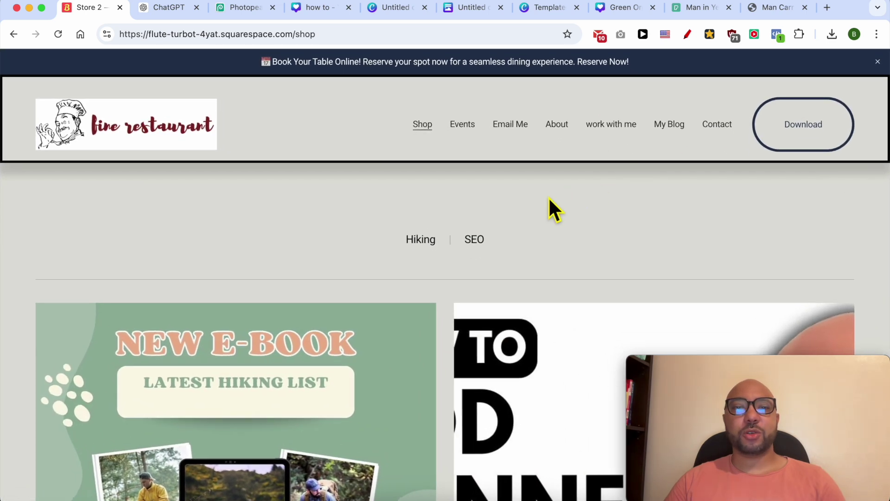
scroll(595, 227, "down", 7)
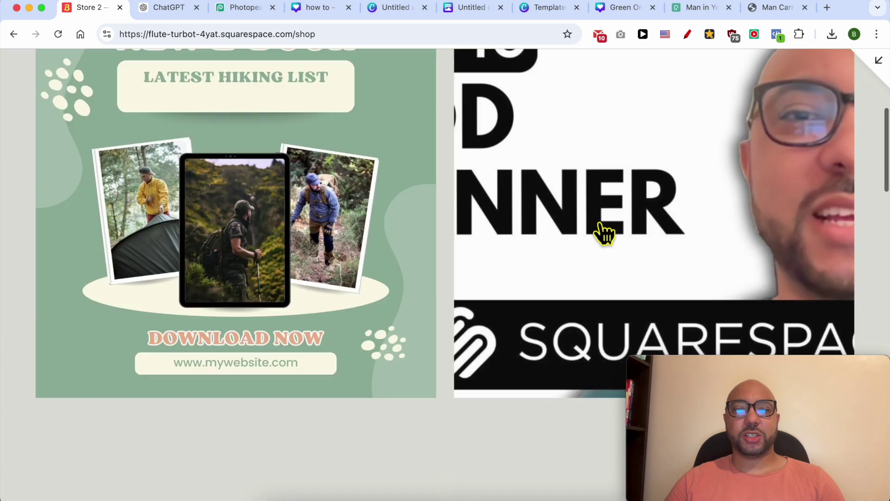
scroll(452, 232, "up", 4)
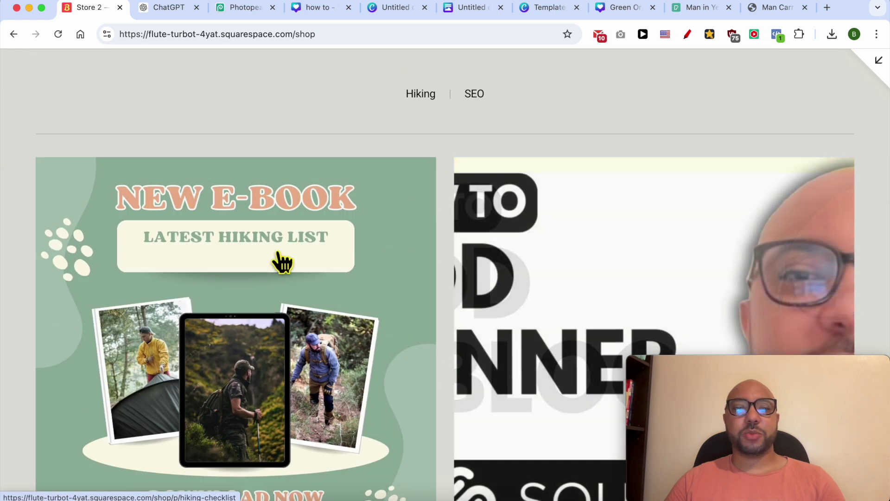
left_click(207, 284)
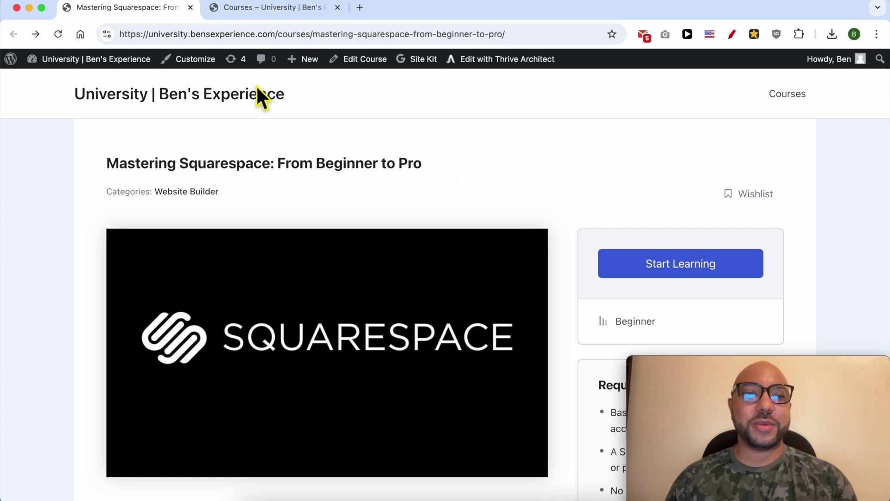
Step: On the university site, look over the "Mastering Squarespace: From Beginner to Pro" course page down to its Course Content
triple_click(322, 92)
left_click(455, 162)
triple_click(441, 162)
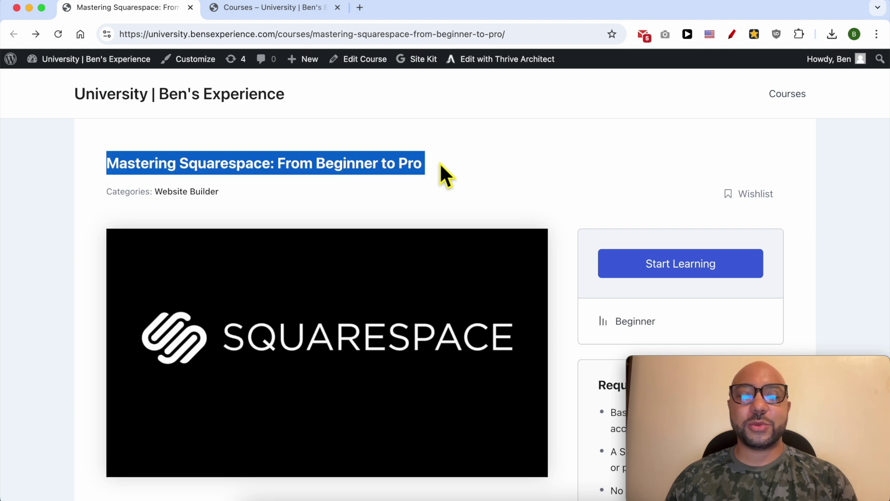
left_click(441, 162)
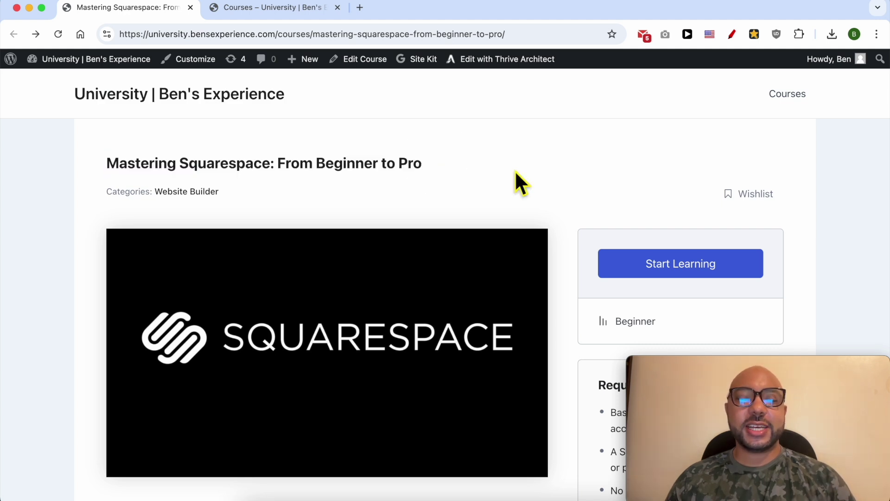
scroll(463, 213, "down", 5)
scroll(379, 308, "down", 3)
scroll(378, 299, "down", 6)
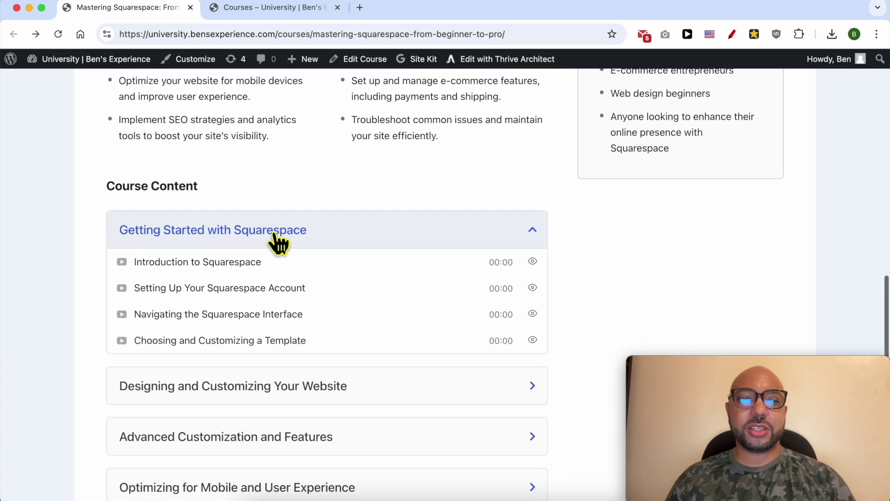
scroll(271, 306, "down", 3)
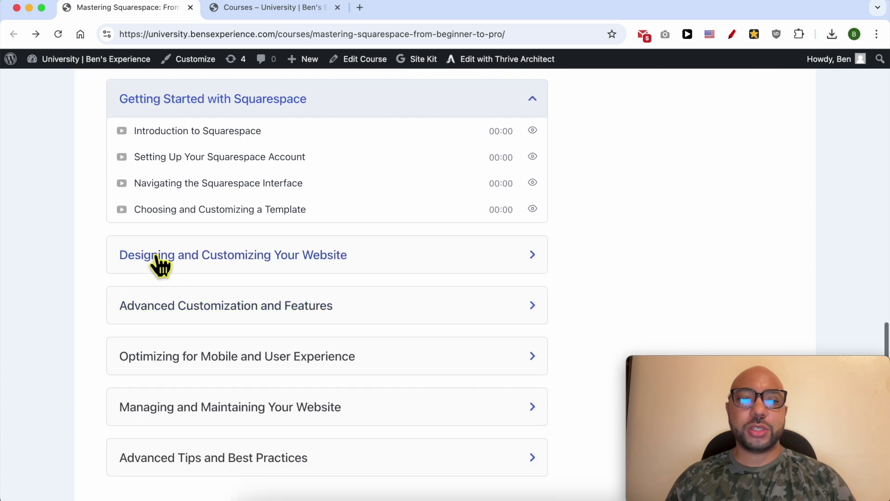
Step: Expand the collapsed Course Content sections, from "Designing and Customizing Your Website" to "Advanced Tips and Best Practices", to examine their lessons
left_click(317, 262)
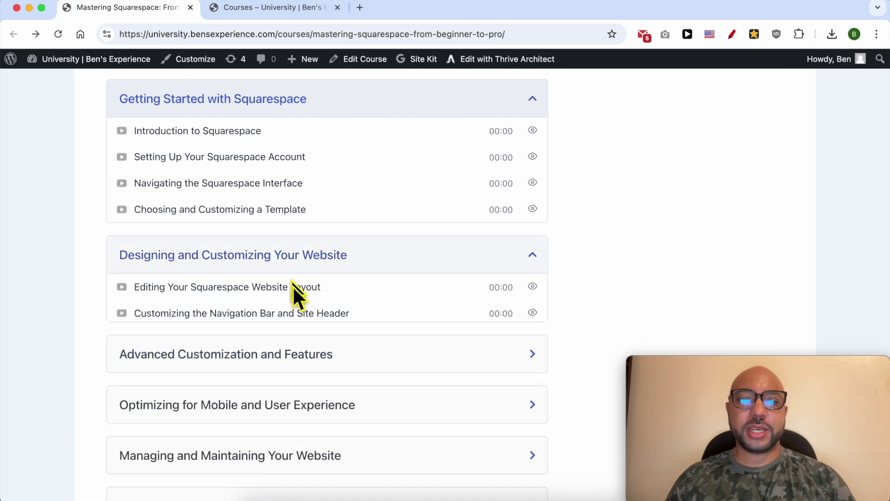
left_click(290, 354)
scroll(282, 413, "down", 3)
scroll(231, 278, "down", 3)
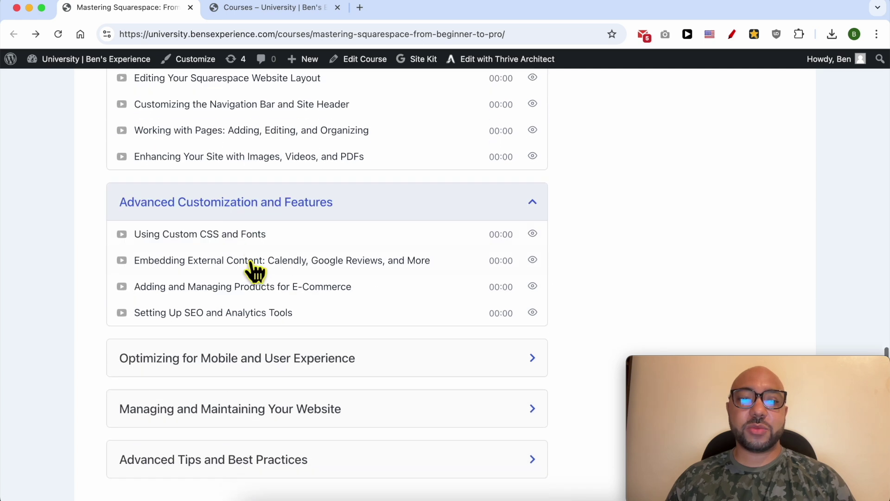
left_click(175, 308)
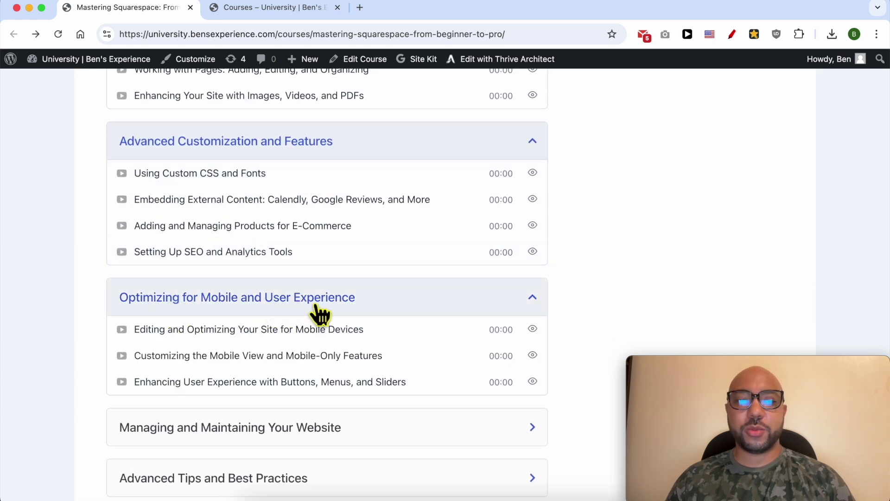
scroll(297, 319, "down", 2)
left_click(204, 348)
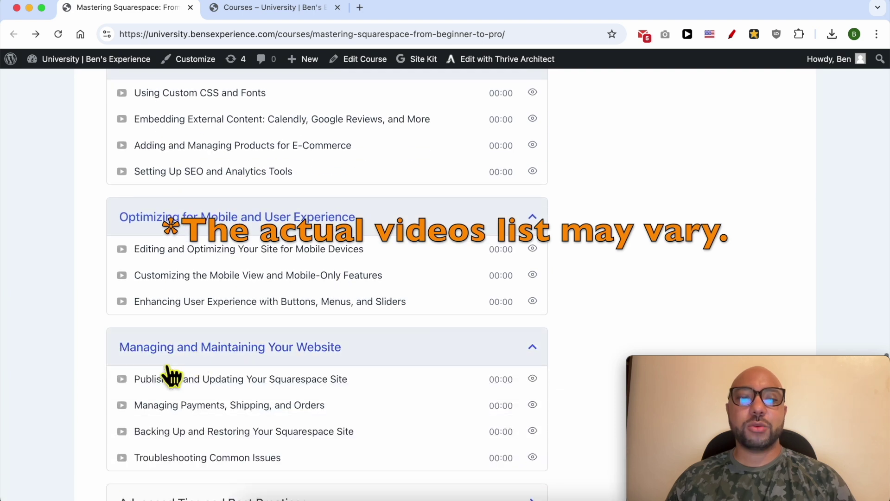
scroll(214, 354, "down", 3)
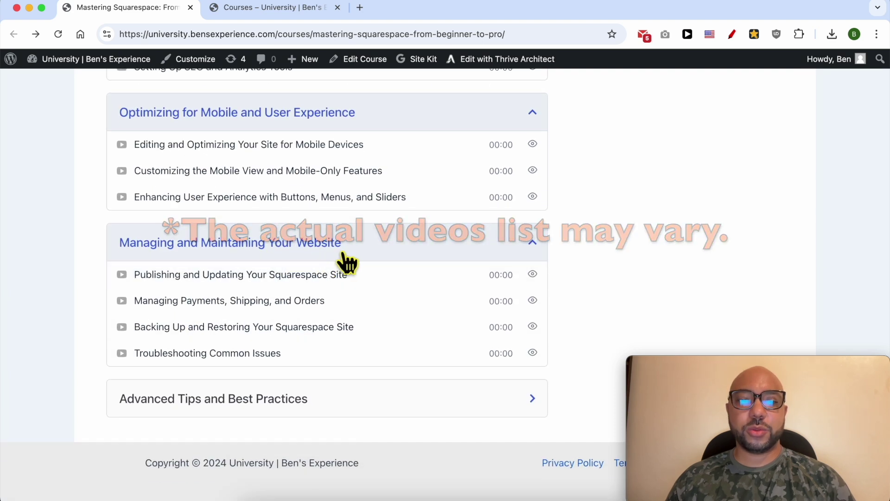
left_click(244, 403)
scroll(312, 352, "up", 15)
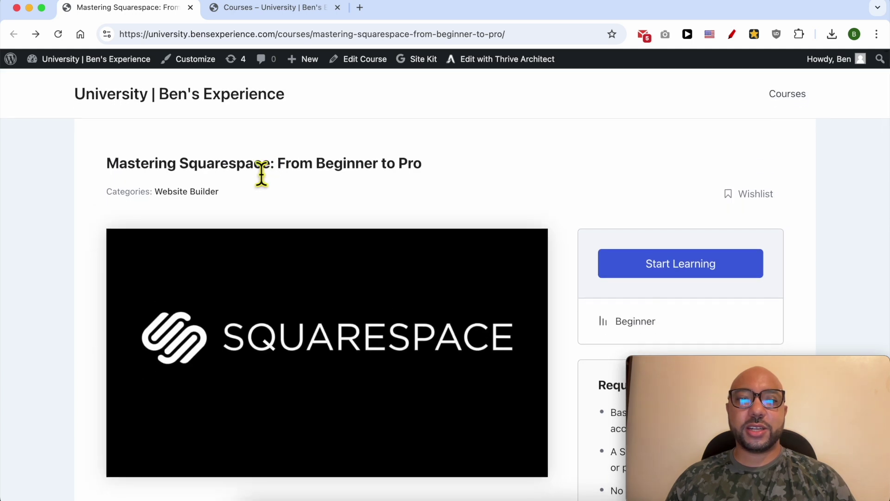
Step: Look through the available courses on the university site's Courses page
left_click(276, 7)
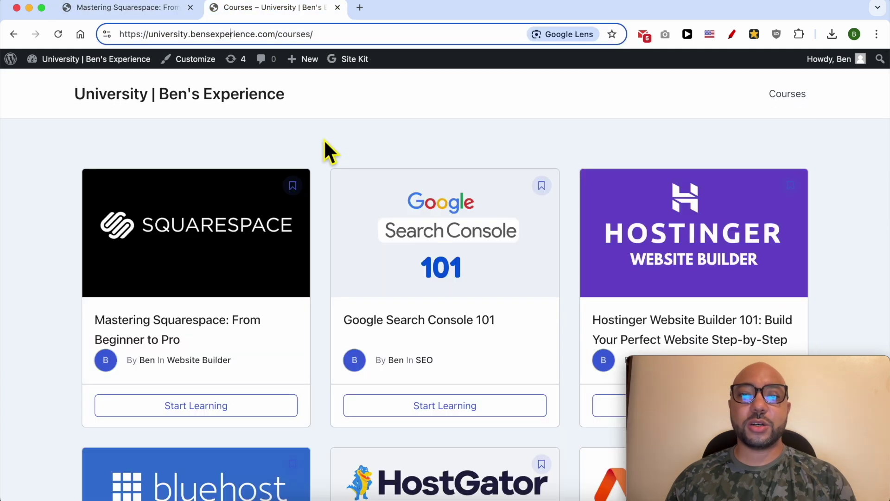
scroll(324, 142, "down", 6)
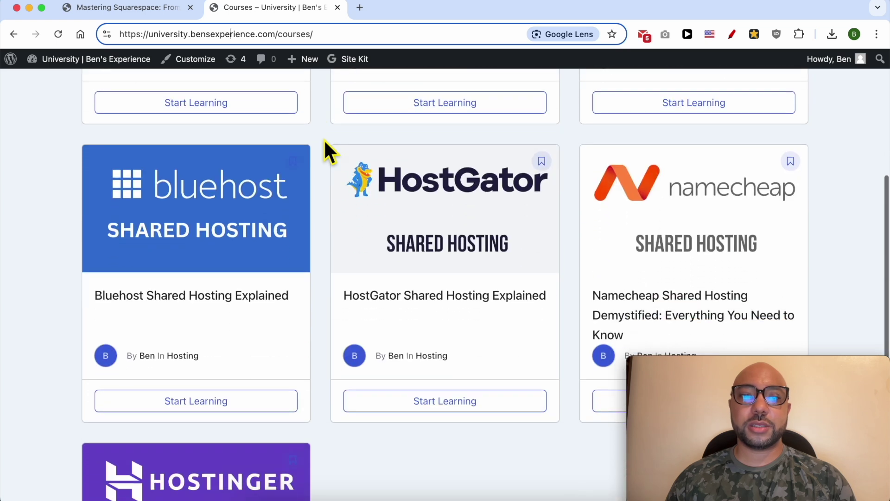
scroll(325, 142, "down", 5)
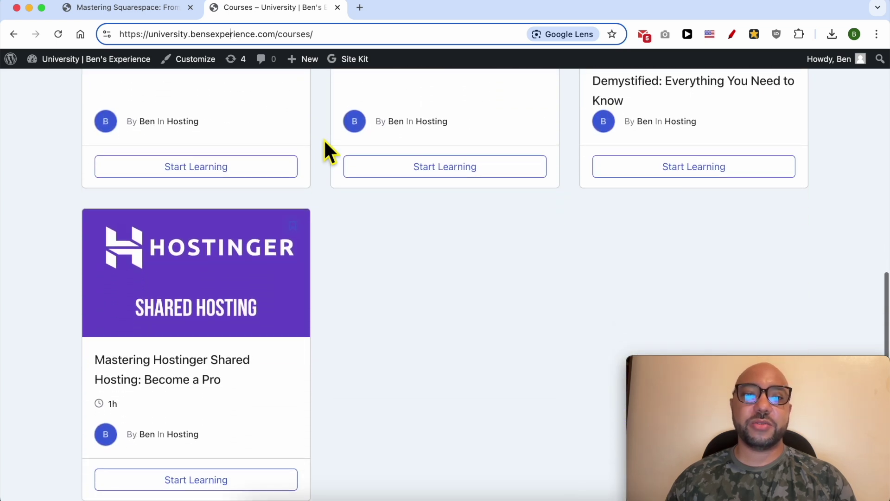
scroll(324, 152, "down", 2)
left_click_drag(277, 35, 106, 39)
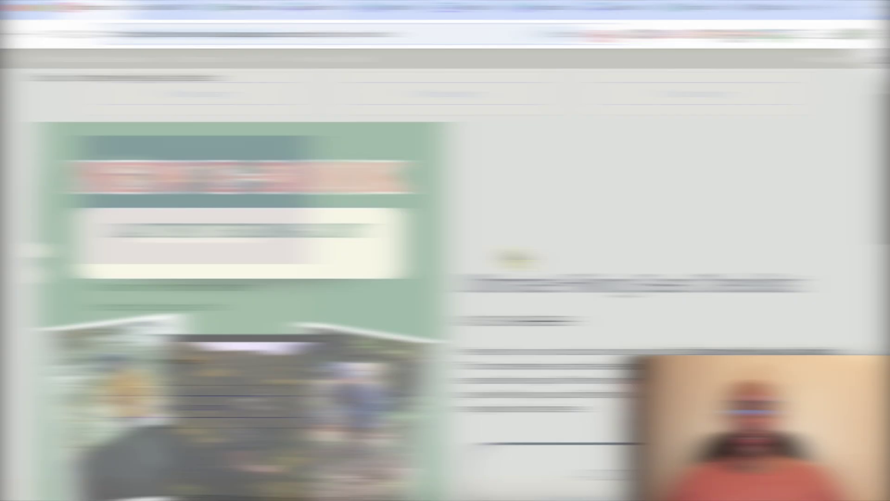
Step: Back on the store's hiking checklist page, check the product's title, sale pricing, description, key features and included items
scroll(294, 306, "down", 4)
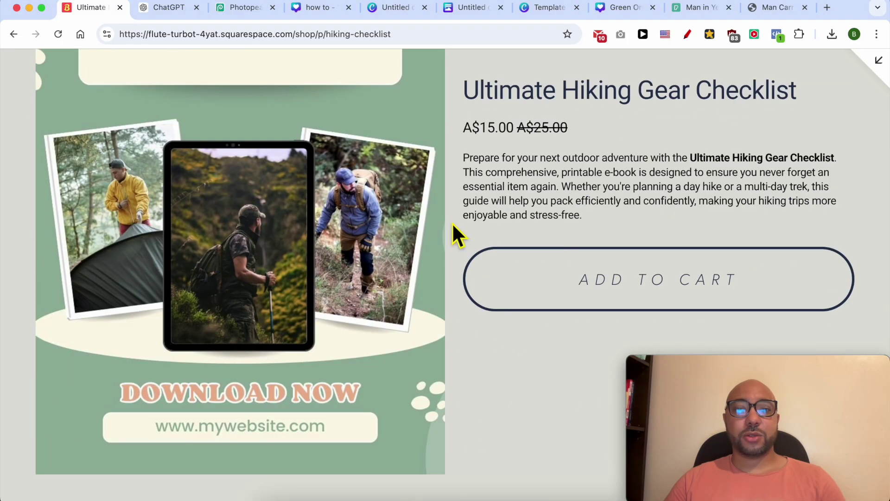
triple_click(621, 108)
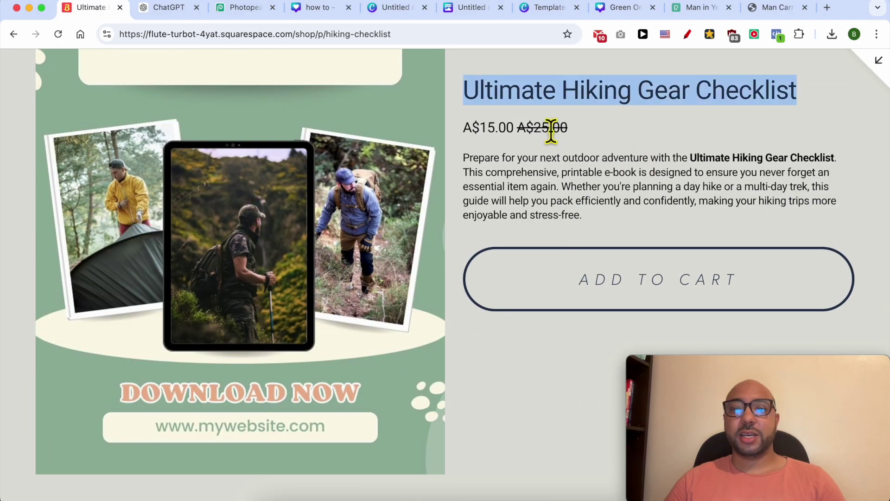
double_click(534, 139)
left_click(509, 138)
double_click(510, 138)
triple_click(521, 178)
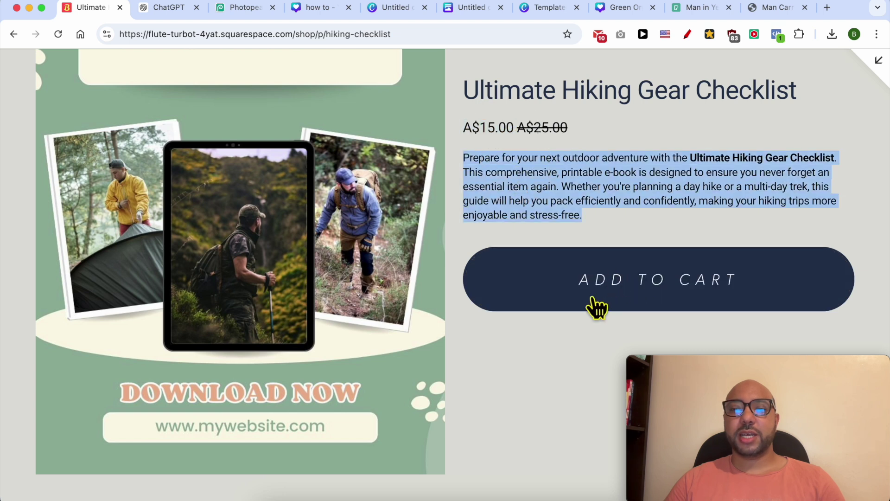
scroll(454, 324, "down", 8)
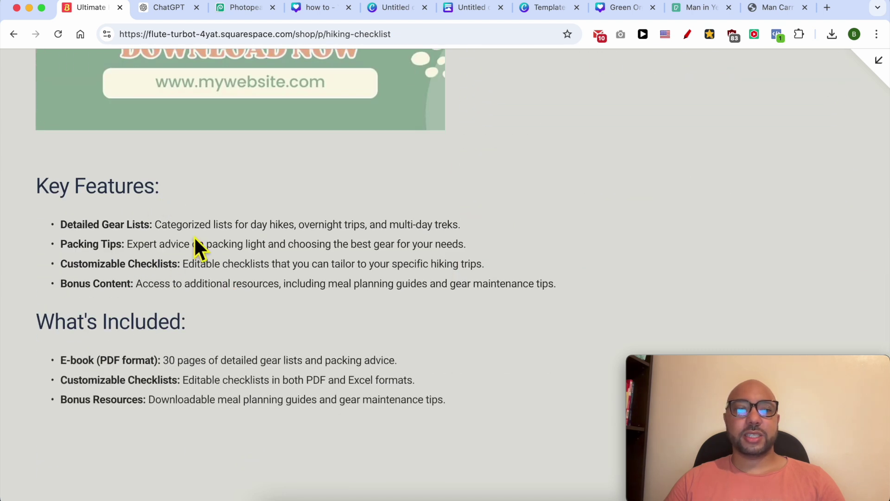
scroll(204, 246, "down", 4)
scroll(231, 232, "down", 2)
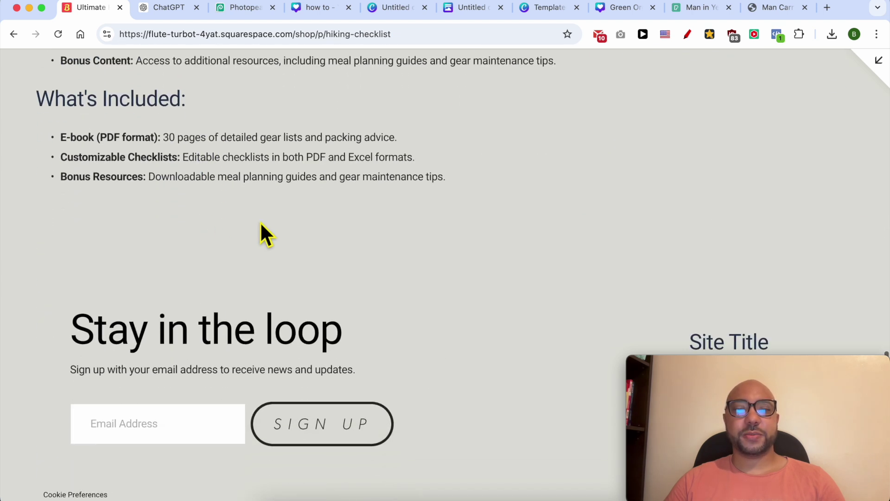
key("Home")
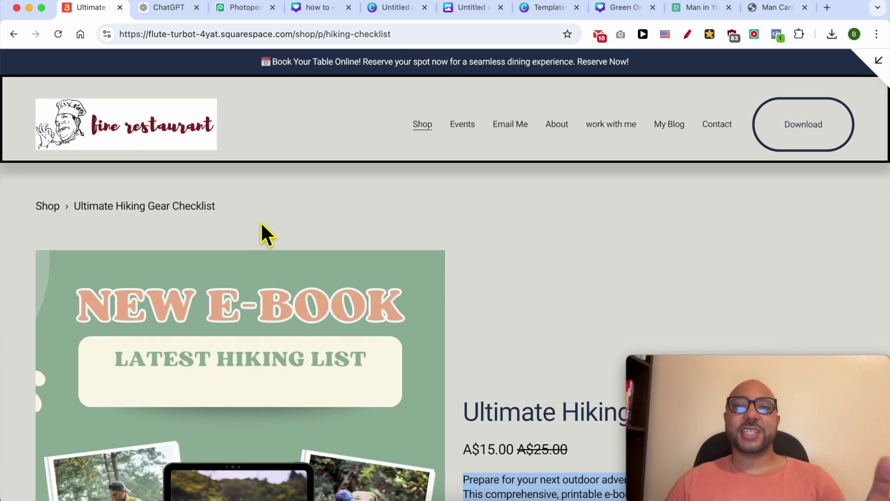